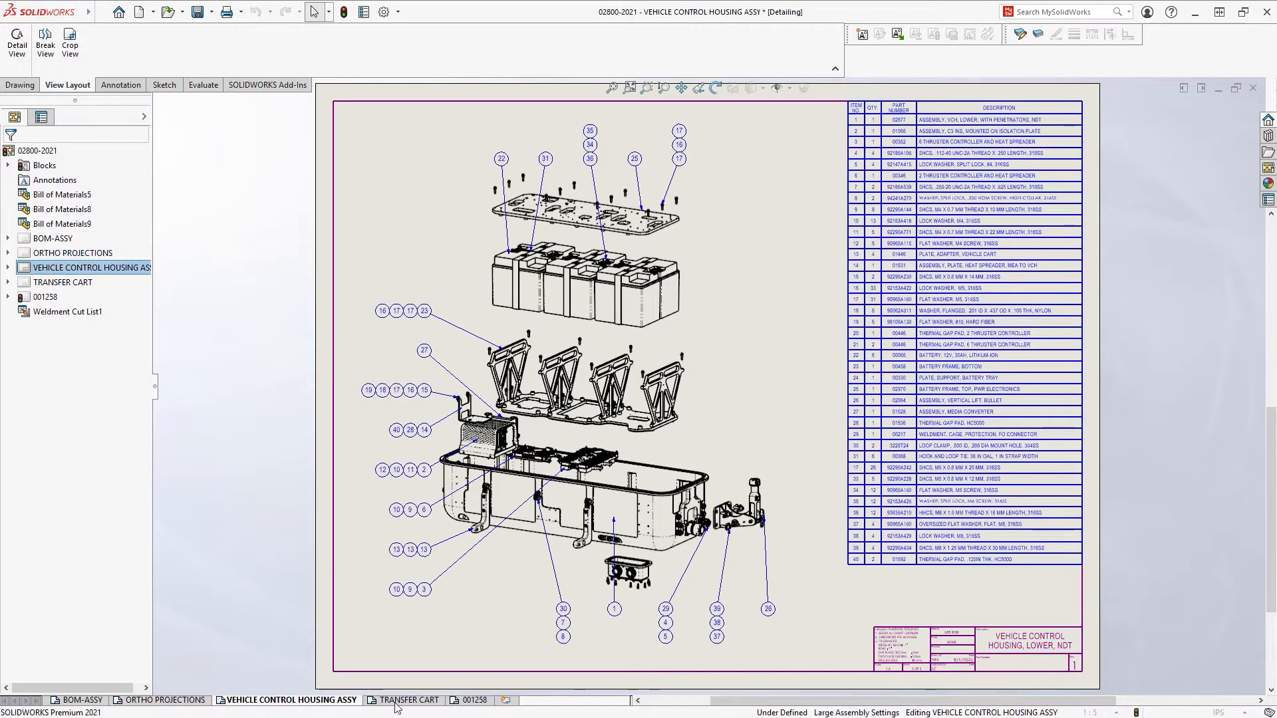
# - On sheet 001258, replace BOM with CUTLIST in the first line of the drawing notes
pyautogui.click(403, 700)
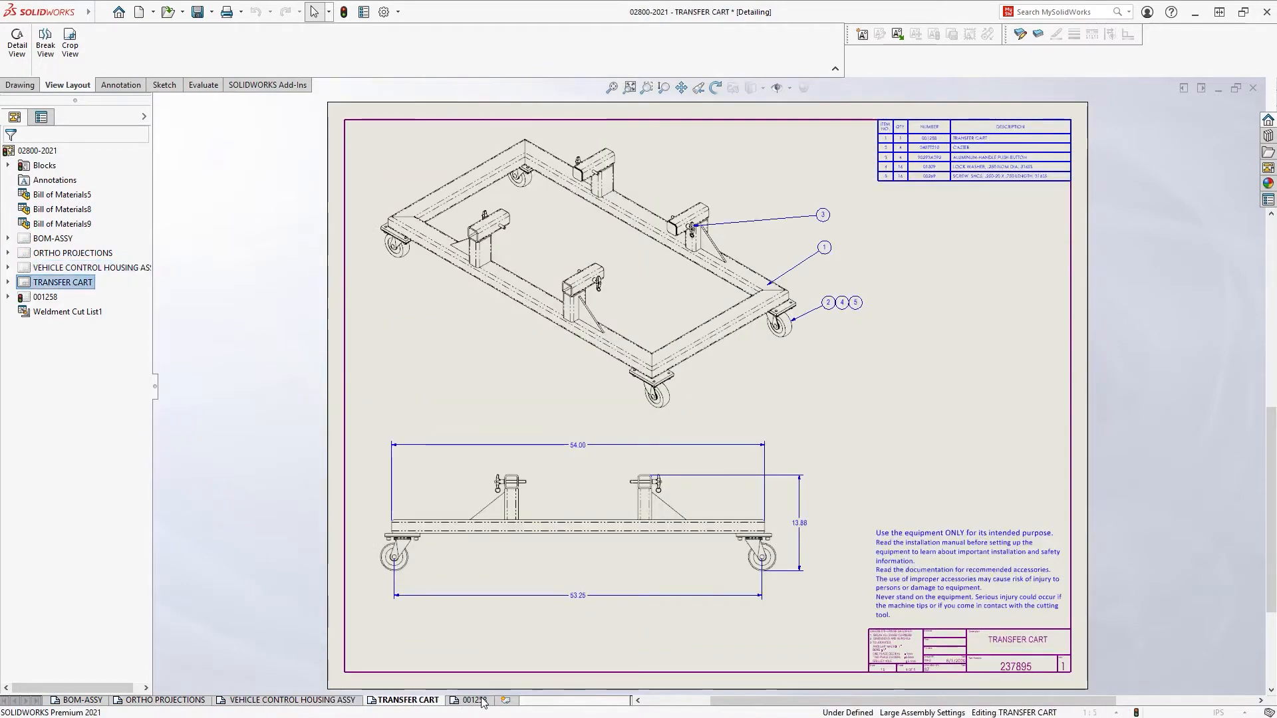
pyautogui.click(475, 700)
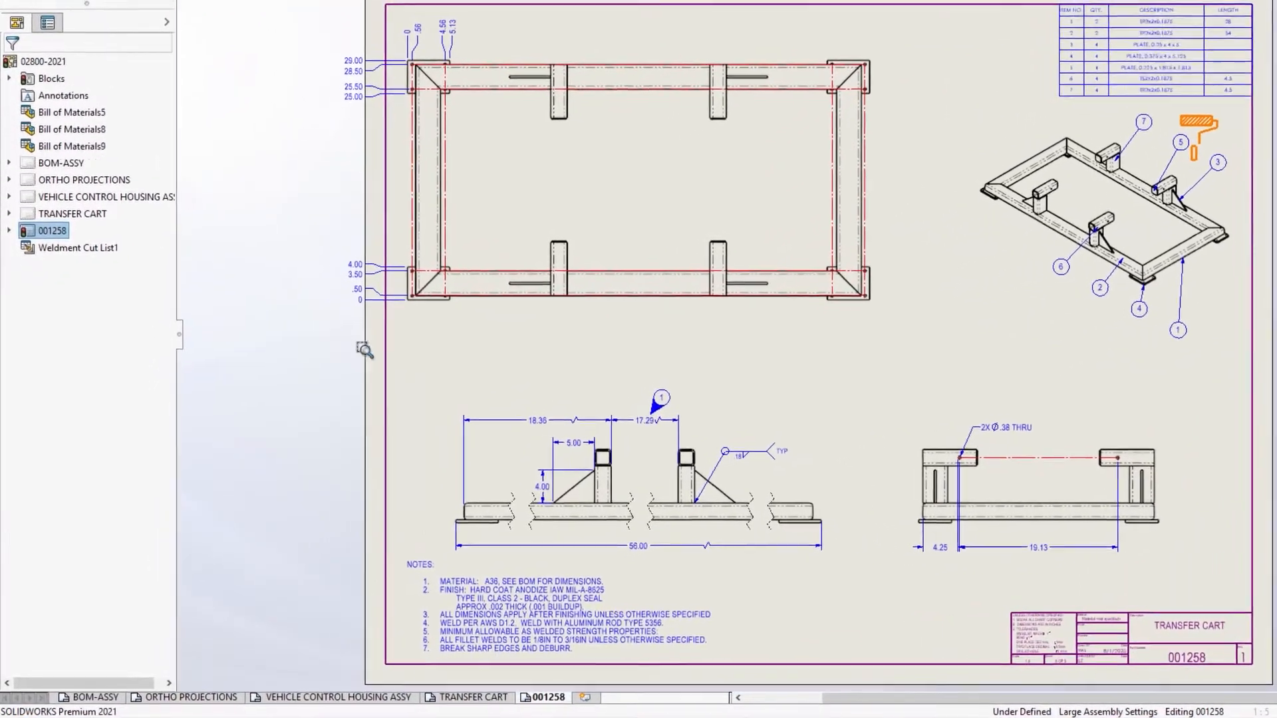
pyautogui.moveTo(352, 306); pyautogui.dragTo(905, 691)
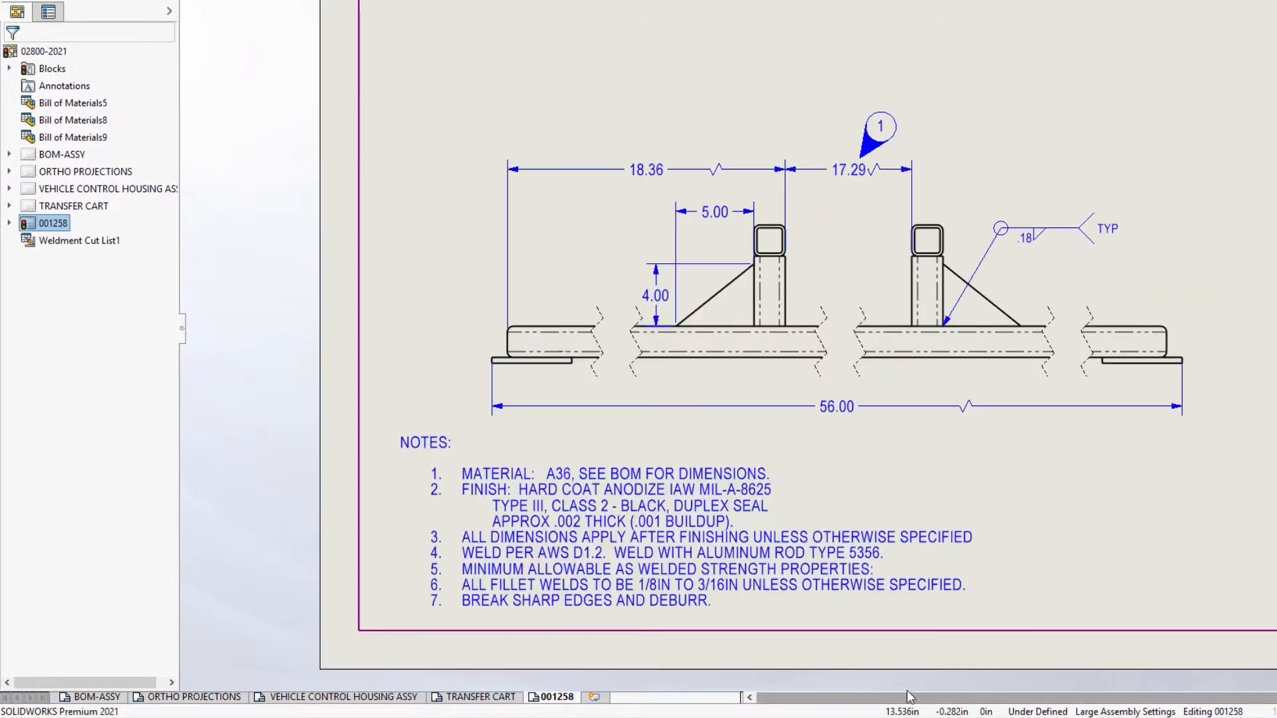
pyautogui.doubleClick(732, 572)
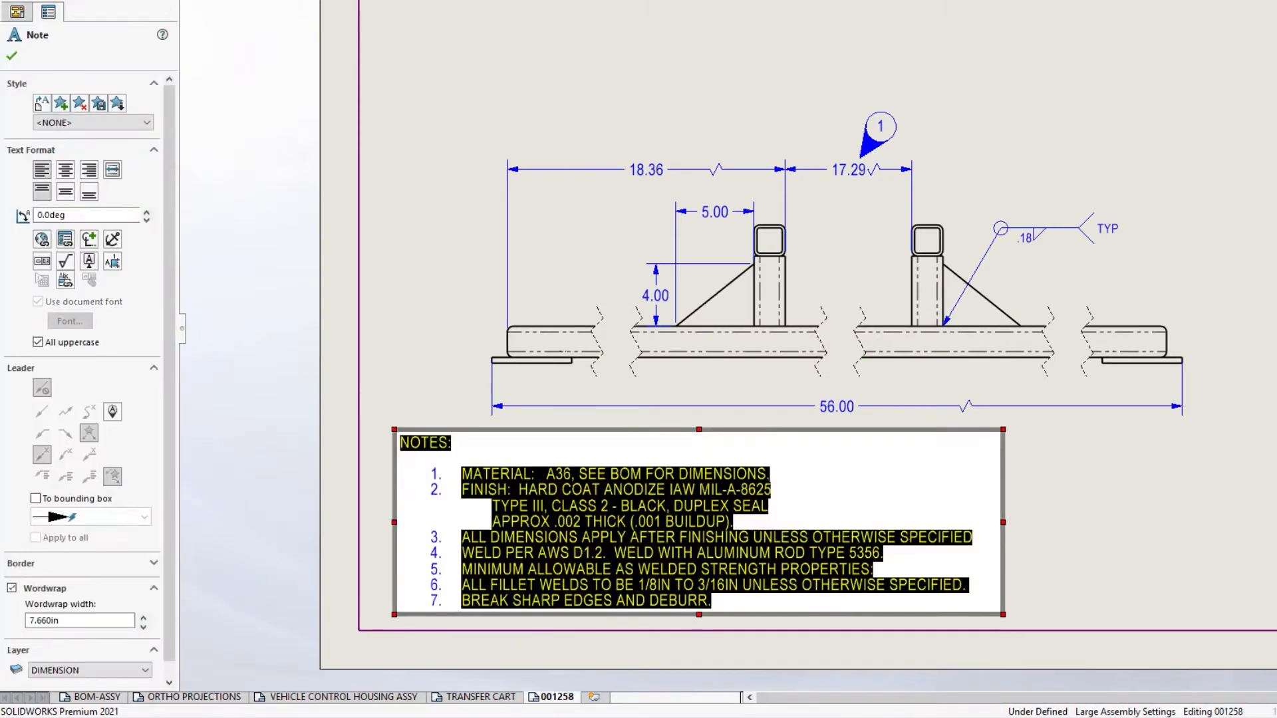
pyautogui.doubleClick(623, 475)
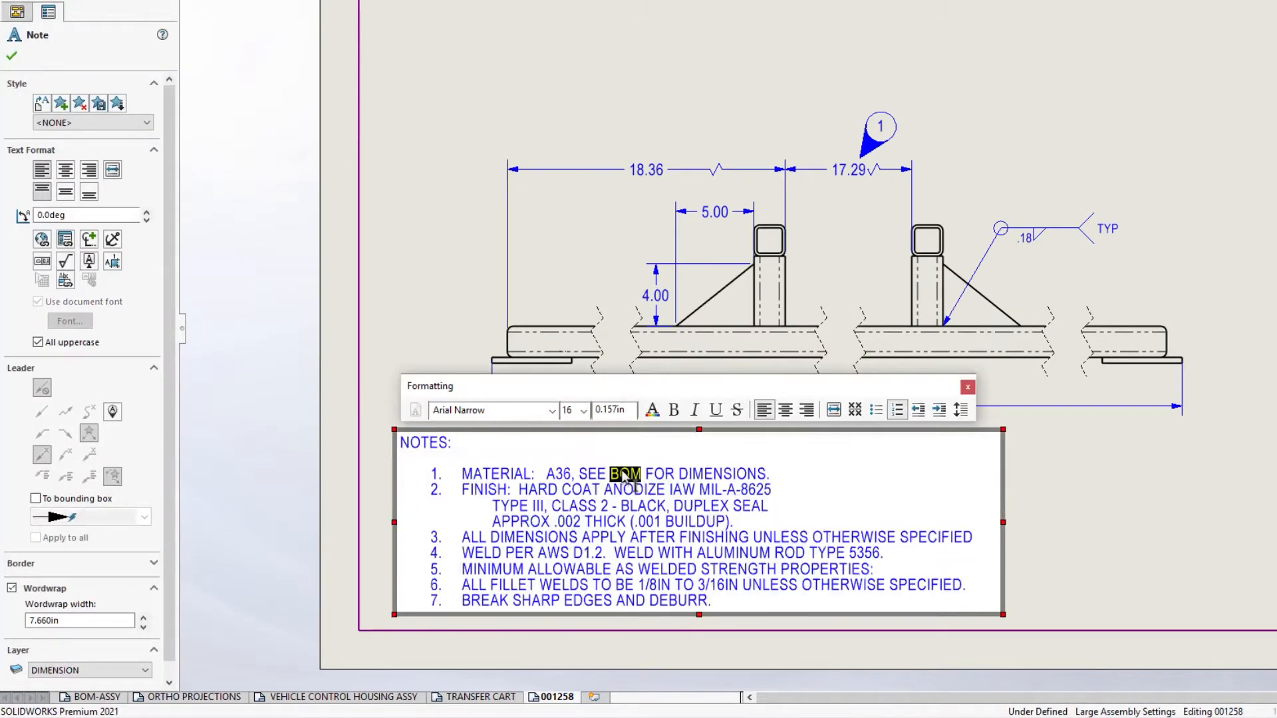
pyautogui.write('CUTLIST')
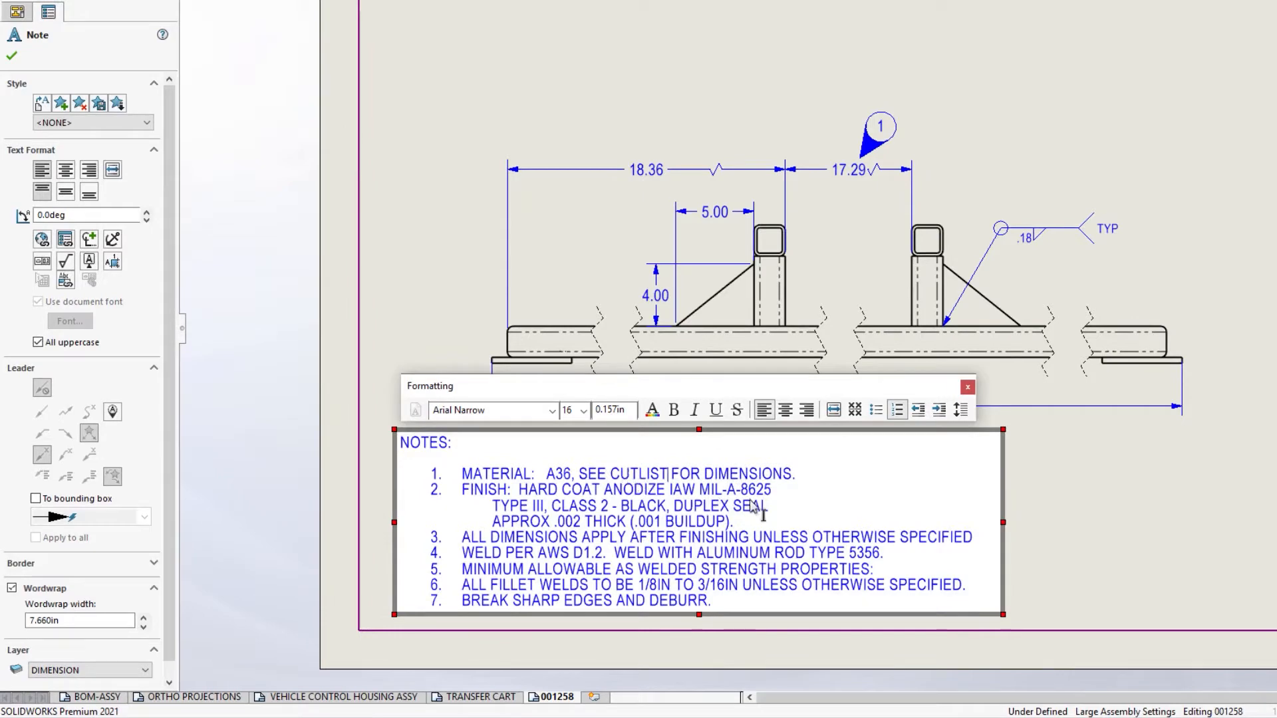
# - Delete the TYPE III, CLASS 2 and APPROX .002 THICK lines from the finish note and finish editing the notes
pyautogui.moveTo(777, 491); pyautogui.dragTo(781, 519)
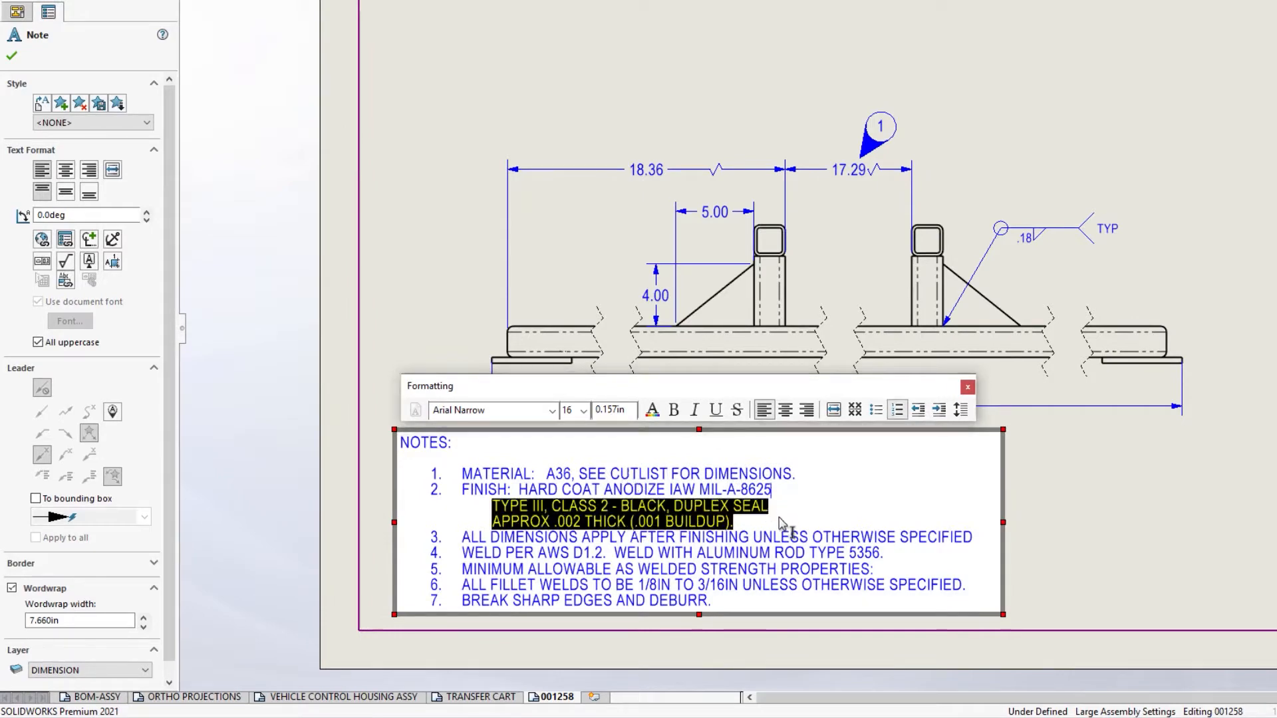
pyautogui.press('Delete')
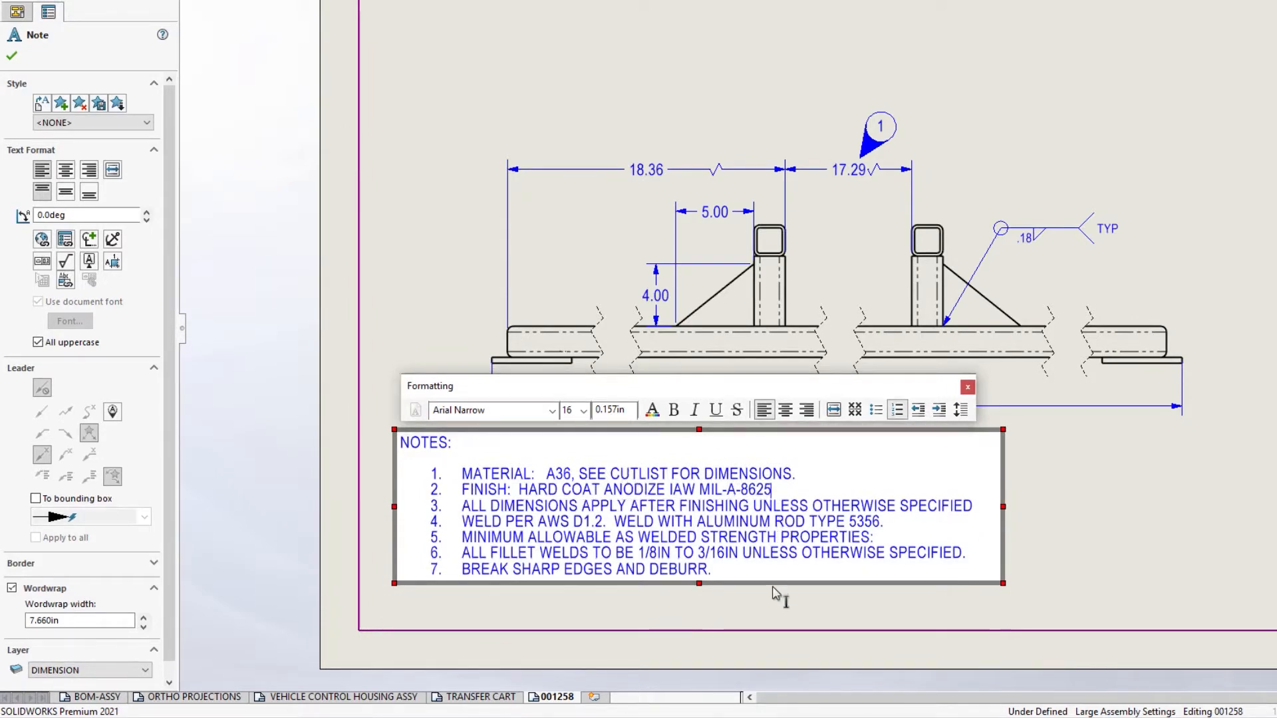
pyautogui.click(775, 605)
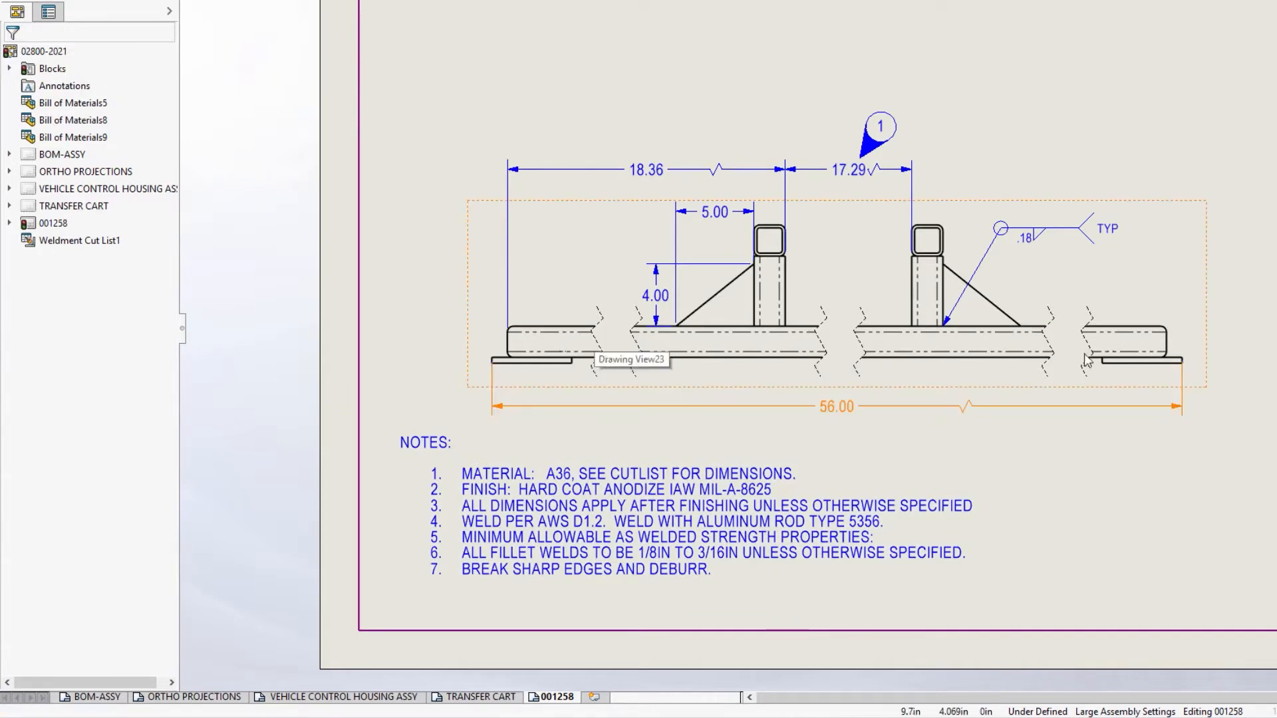
# - Break the top view of the frame with three vertical gaps: between the brackets and on either side of them
pyautogui.moveTo(981, 113)
pyautogui.mouseDown(button='middle')
pyautogui.moveTo(982, 363)
pyautogui.moveTo(958, 642)
pyautogui.mouseUp(button='middle')
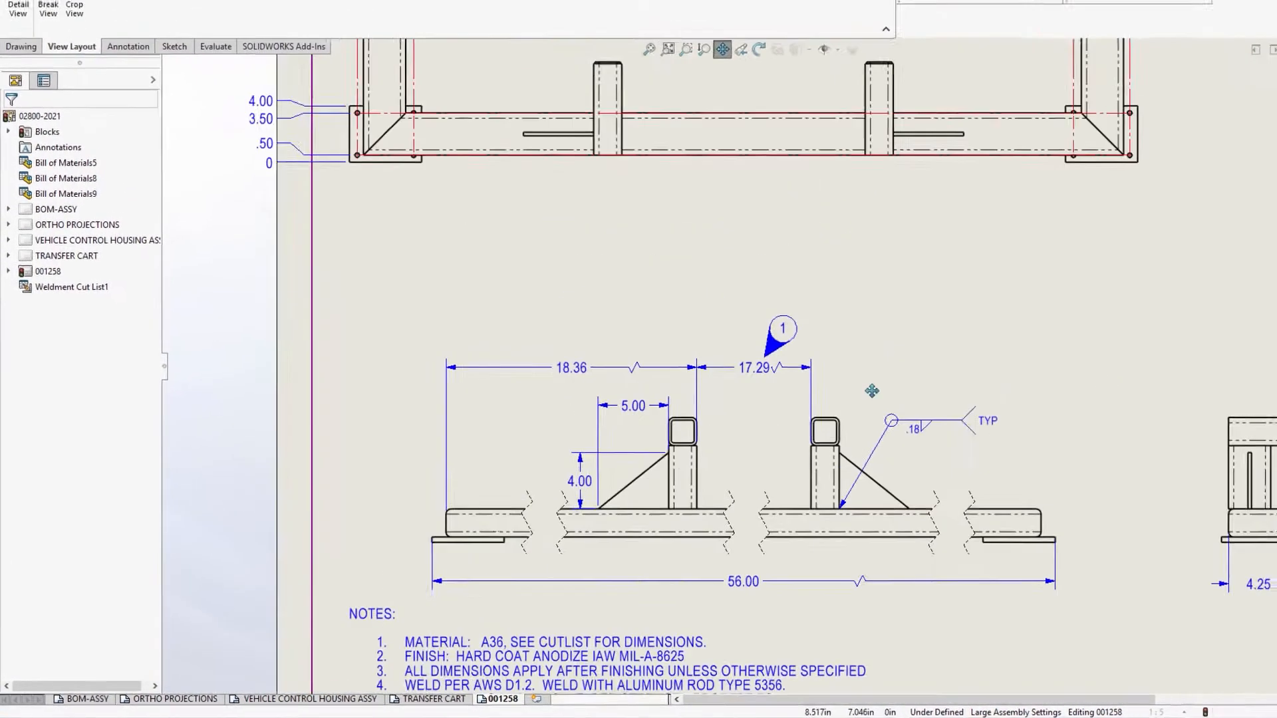
pyautogui.moveTo(808, 397); pyautogui.dragTo(809, 444, button='middle')
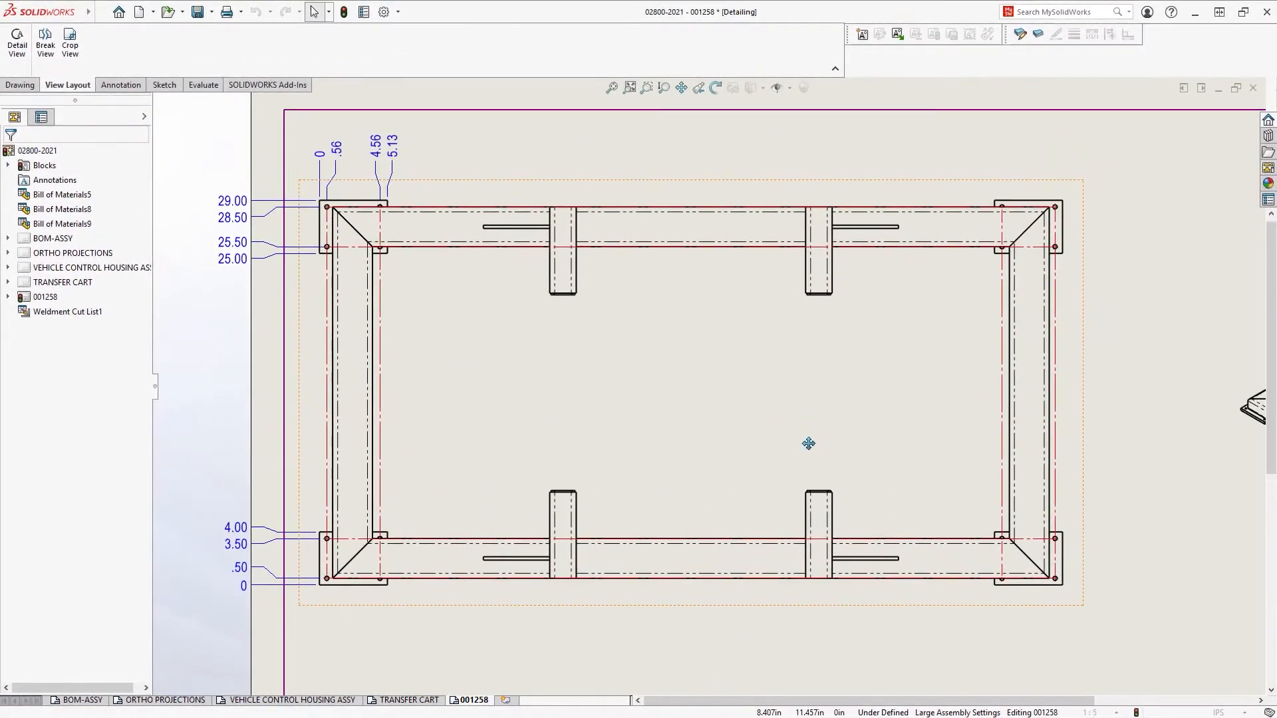
pyautogui.click(738, 402)
pyautogui.press('s')
pyautogui.click(836, 412)
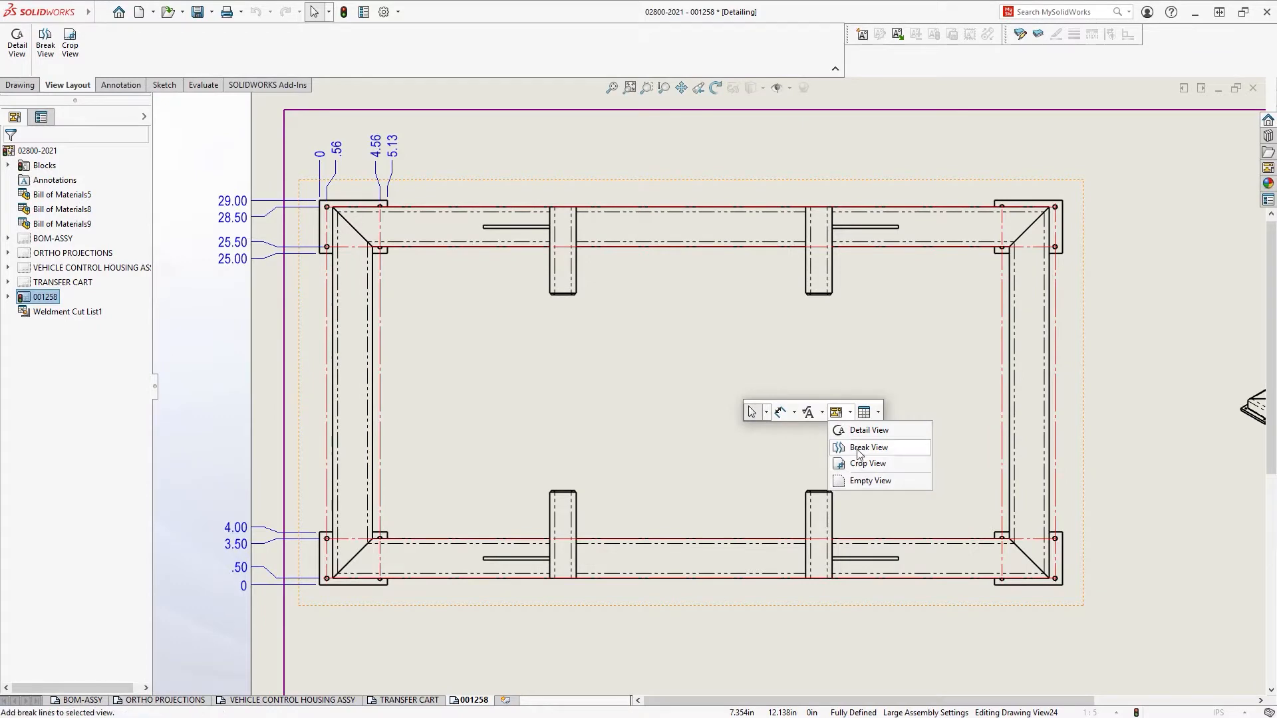
pyautogui.click(869, 448)
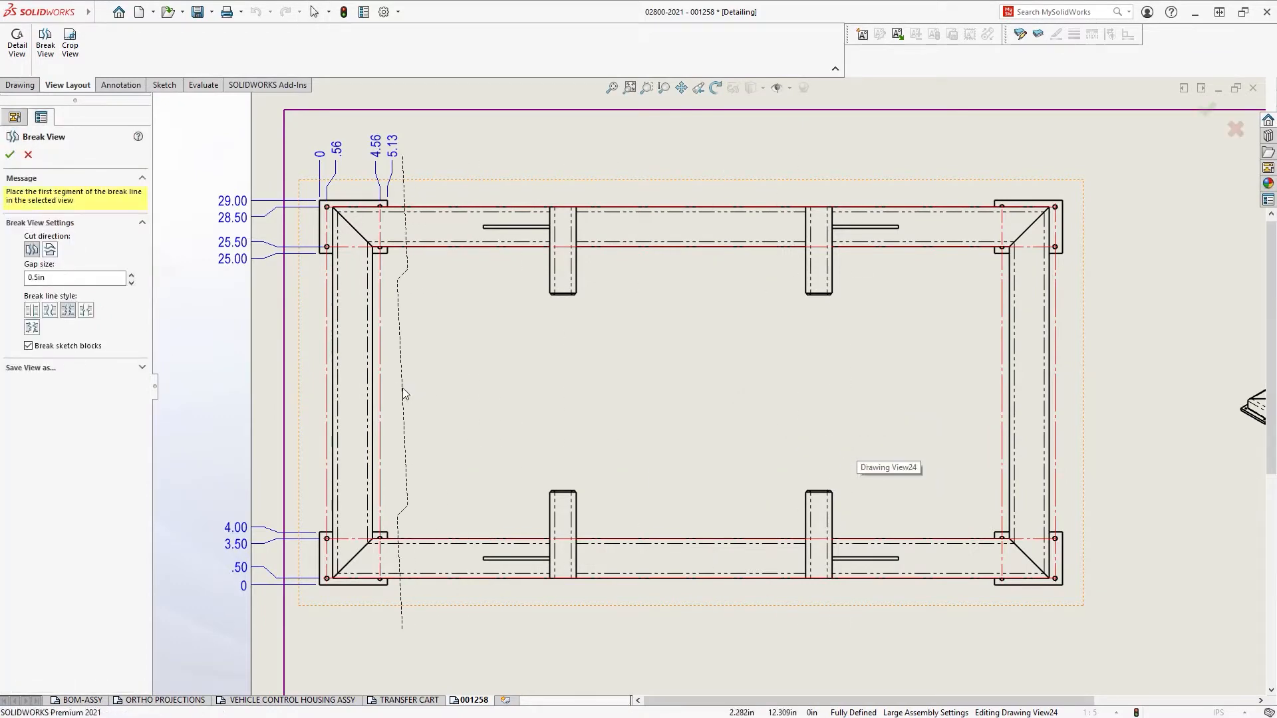
pyautogui.click(400, 392)
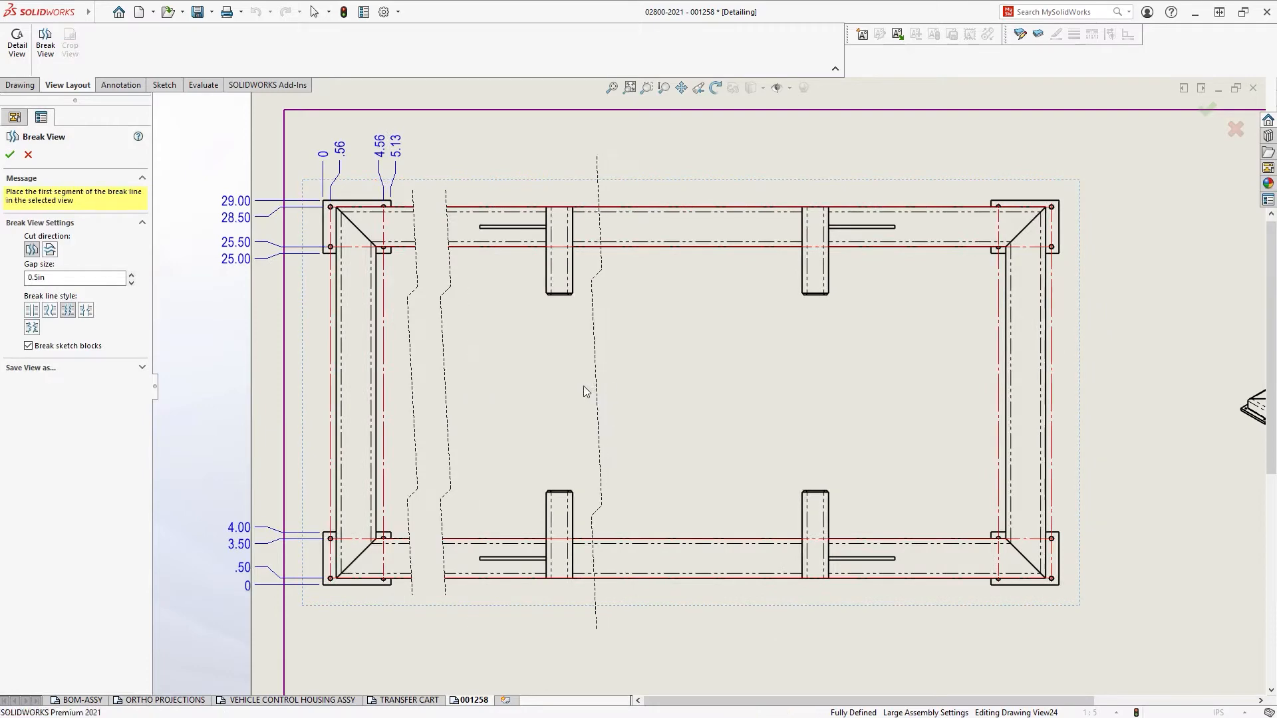
pyautogui.click(588, 389)
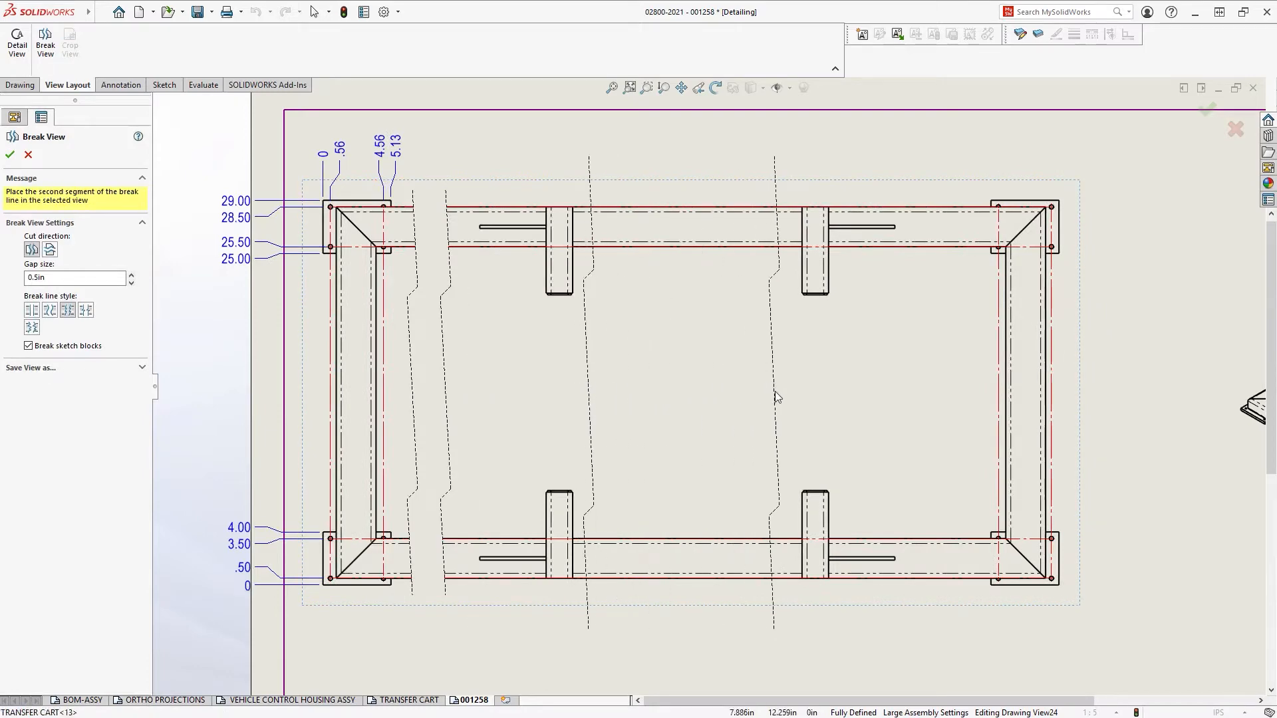
pyautogui.click(776, 389)
pyautogui.click(838, 393)
pyautogui.click(919, 393)
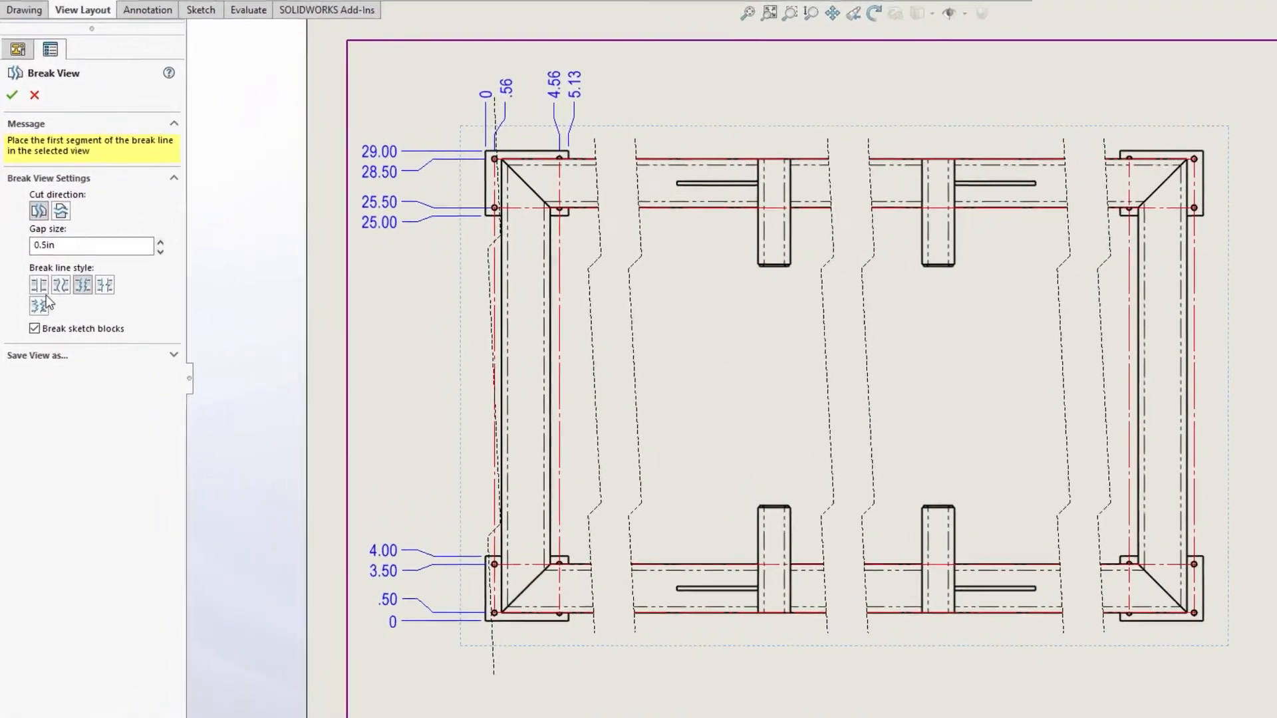
# - Change the break line style to straight lines with a small zigzag and accept the Break View
pyautogui.click(39, 285)
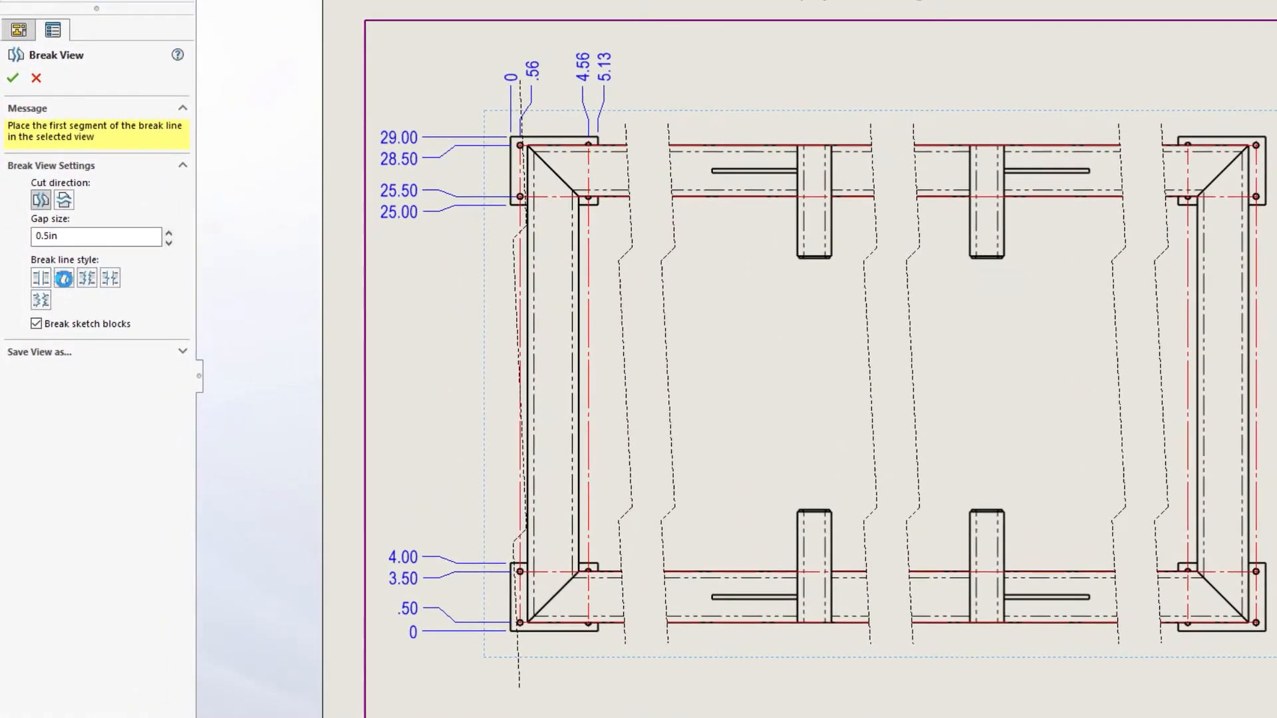
pyautogui.click(110, 278)
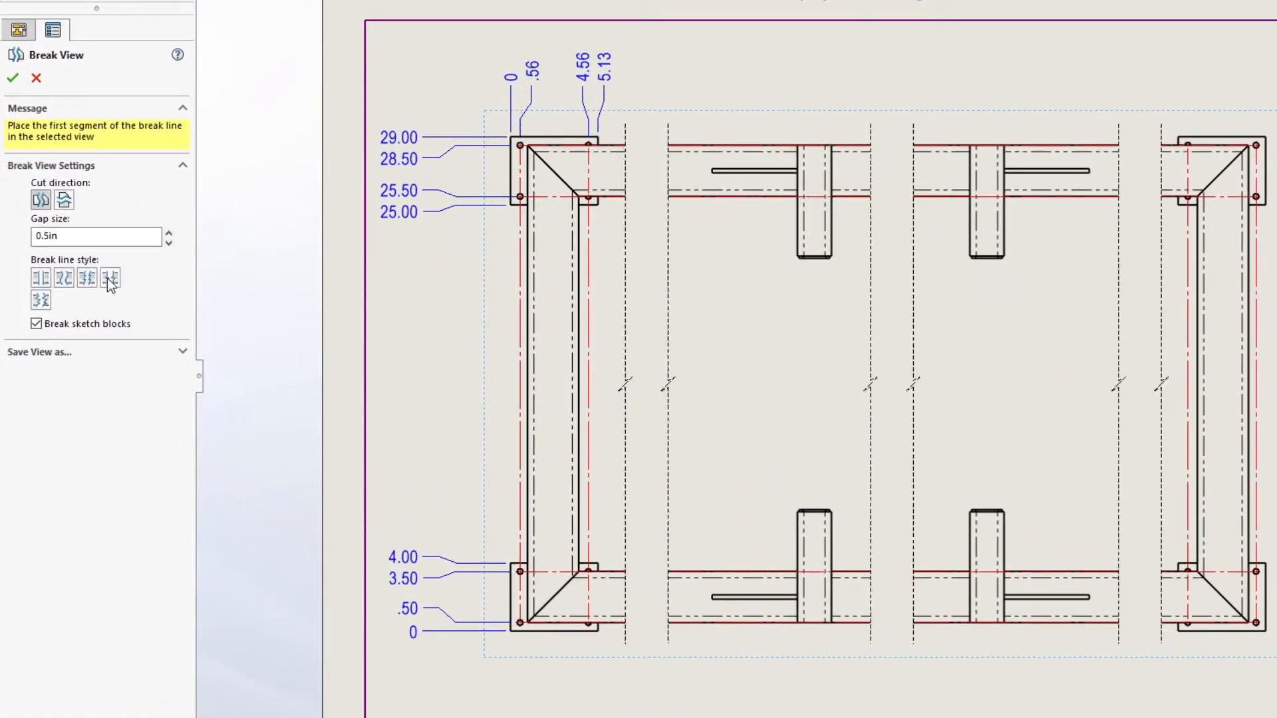
pyautogui.click(14, 80)
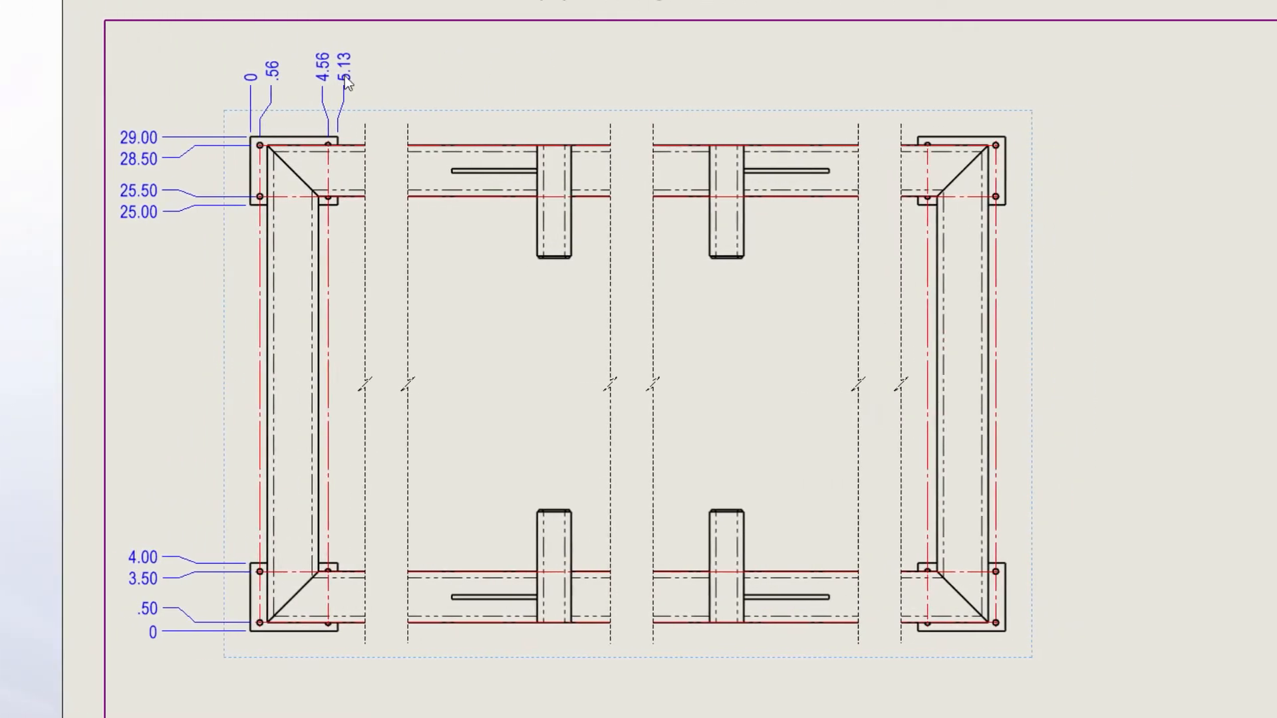
# - Extend the top view's horizontal ordinate dimensions to both vertical edges and both hole columns of the upper-right corner plate
pyautogui.rightClick(345, 76)
pyautogui.click(432, 217)
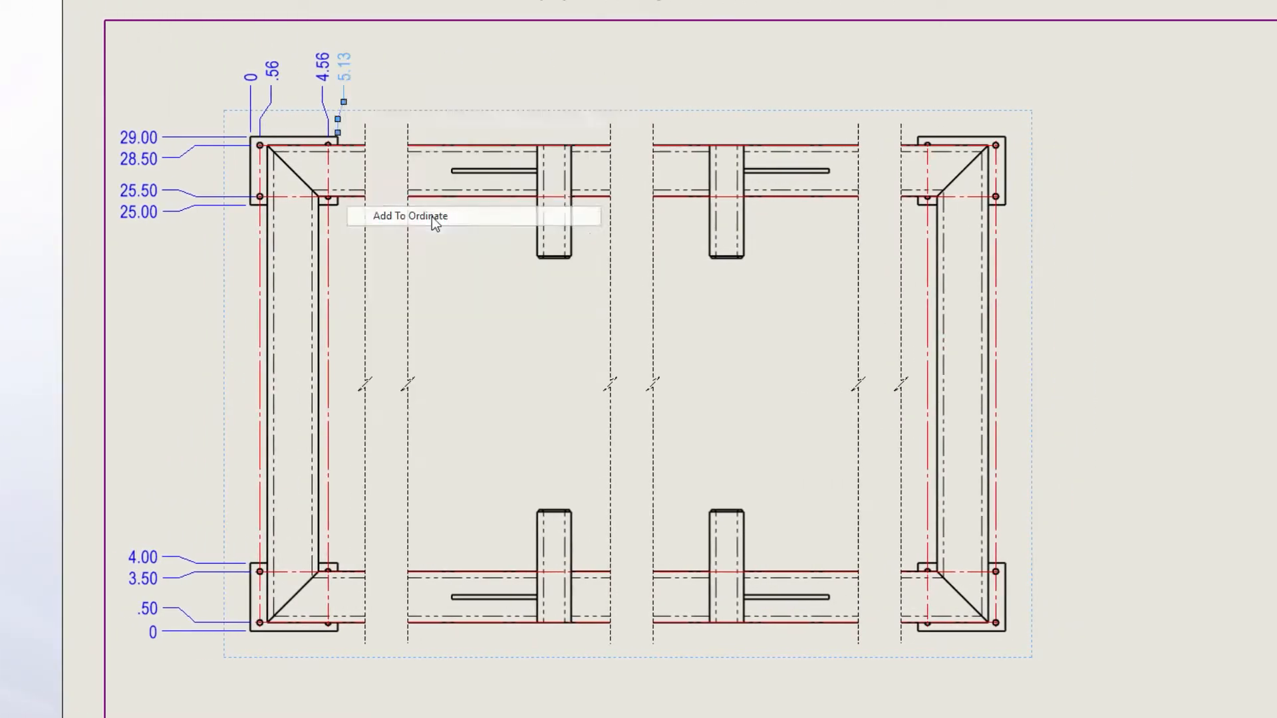
pyautogui.scroll(-3, 916, 145)
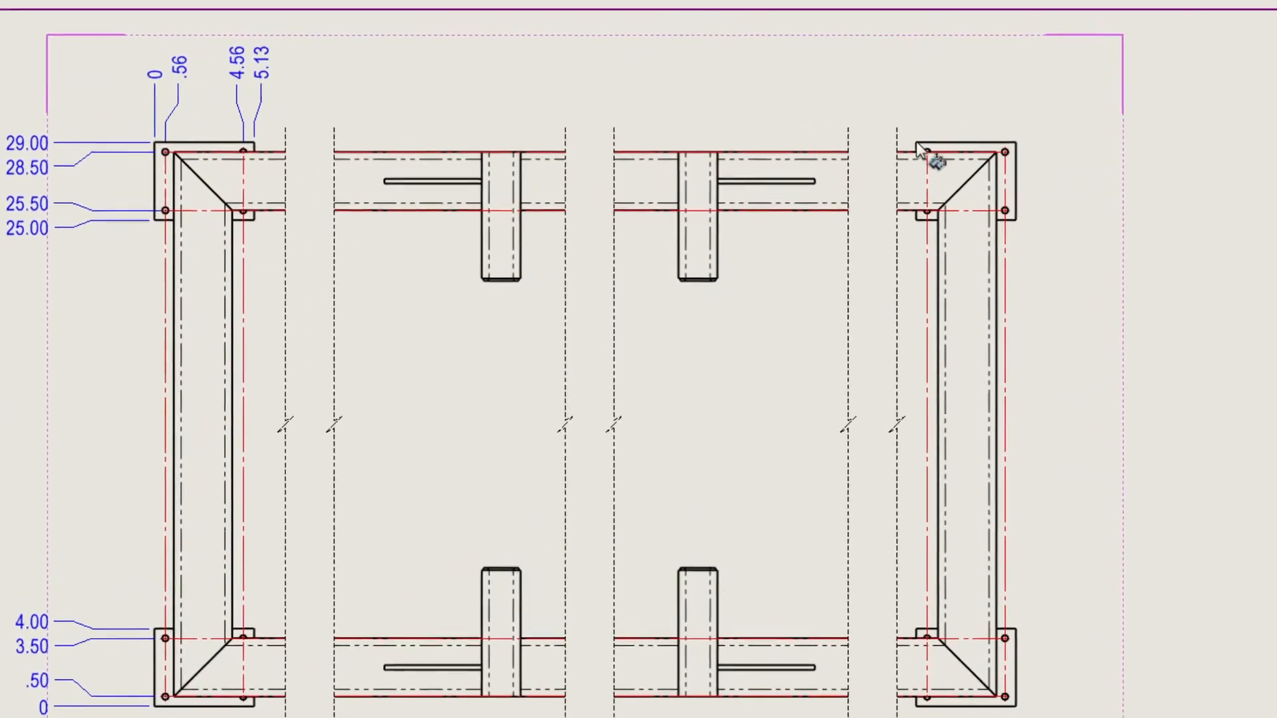
pyautogui.click(917, 142)
pyautogui.click(927, 152)
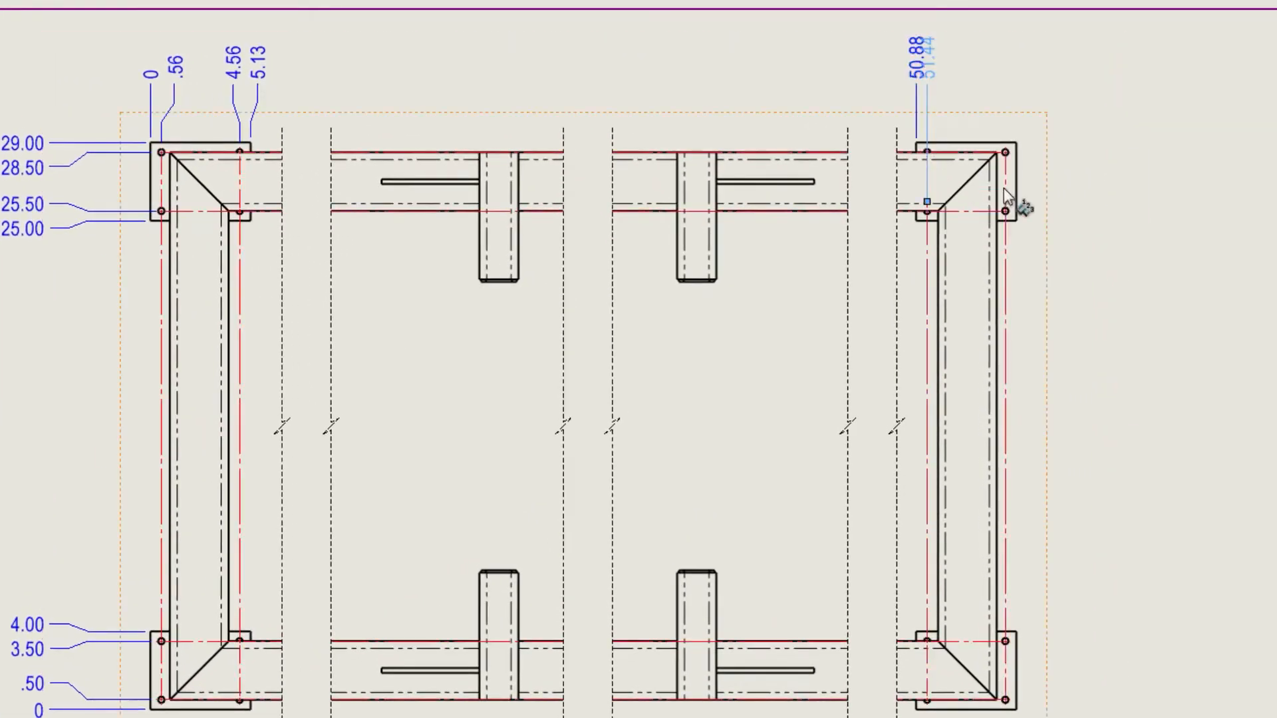
pyautogui.click(1004, 152)
pyautogui.click(1016, 184)
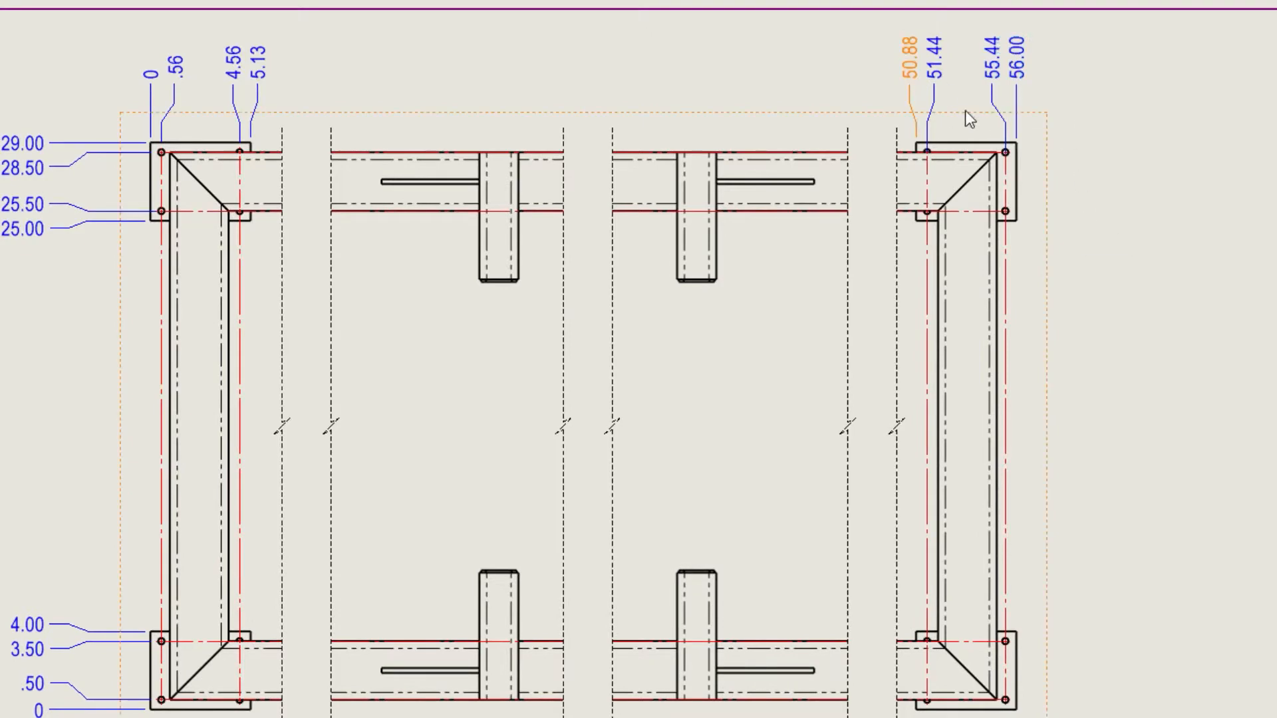
# - Create a circular detail view of the top view's lower-right corner plate and place it just to the right of that corner
pyautogui.moveTo(1182, 568)
pyautogui.mouseDown(button='middle')
pyautogui.moveTo(1175, 544)
pyautogui.moveTo(812, 316)
pyautogui.moveTo(765, 302)
pyautogui.mouseUp(button='middle')
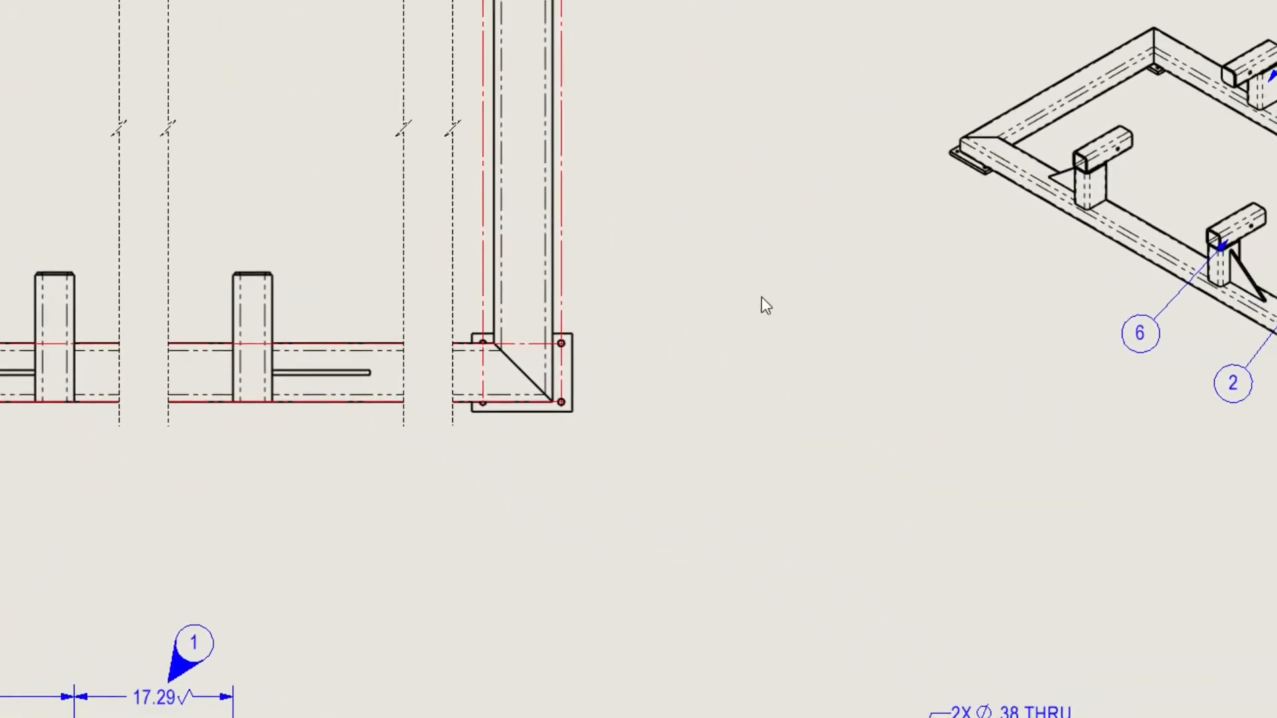
pyautogui.press('s')
pyautogui.click(842, 351)
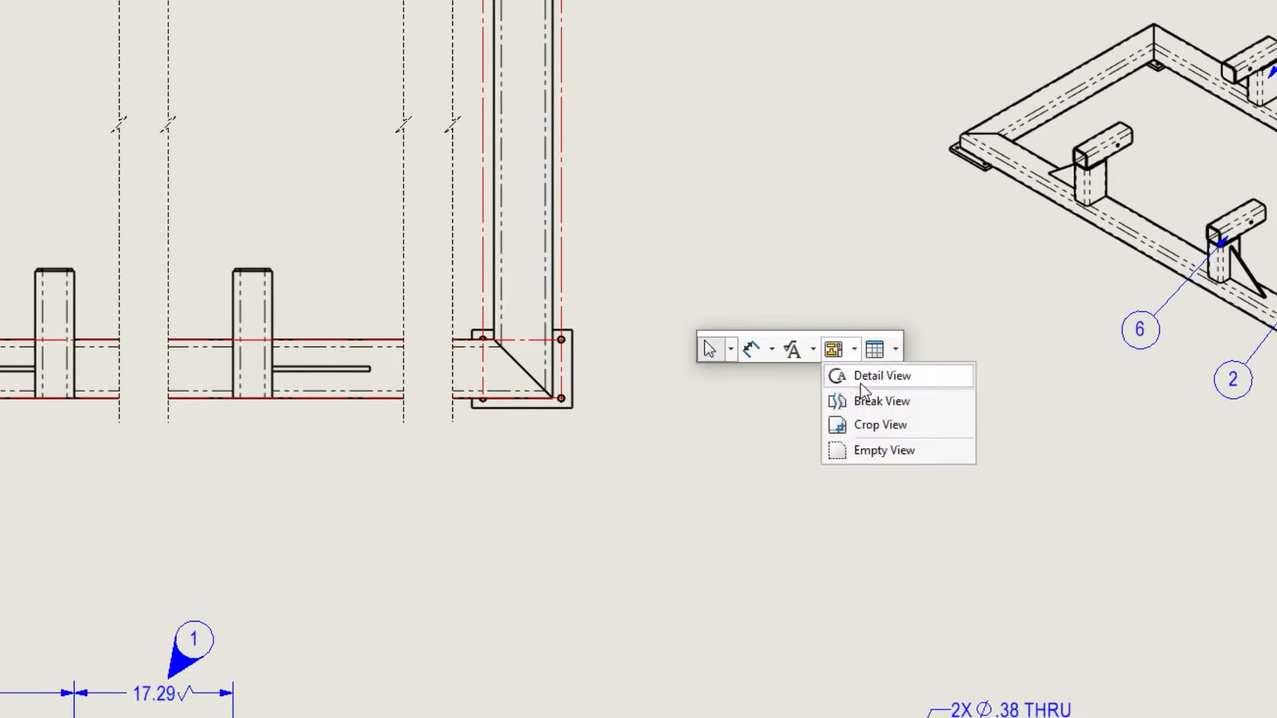
pyautogui.click(854, 380)
pyautogui.click(523, 370)
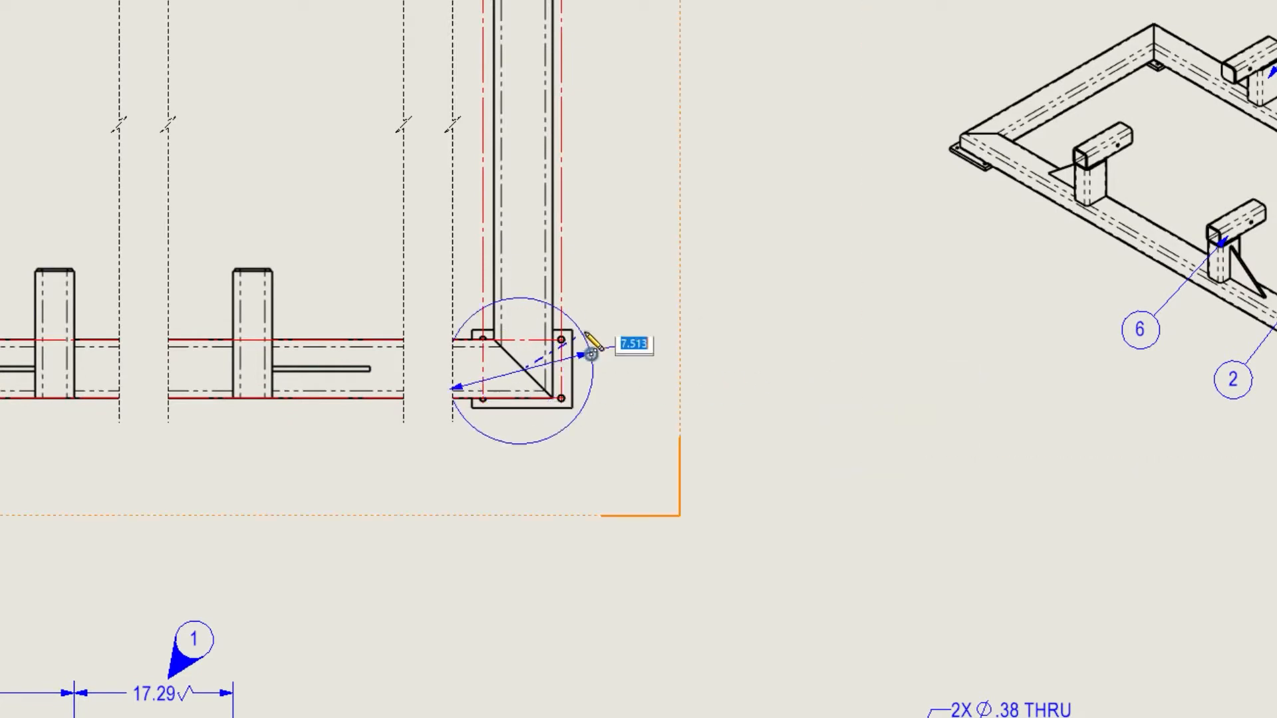
pyautogui.click(592, 352)
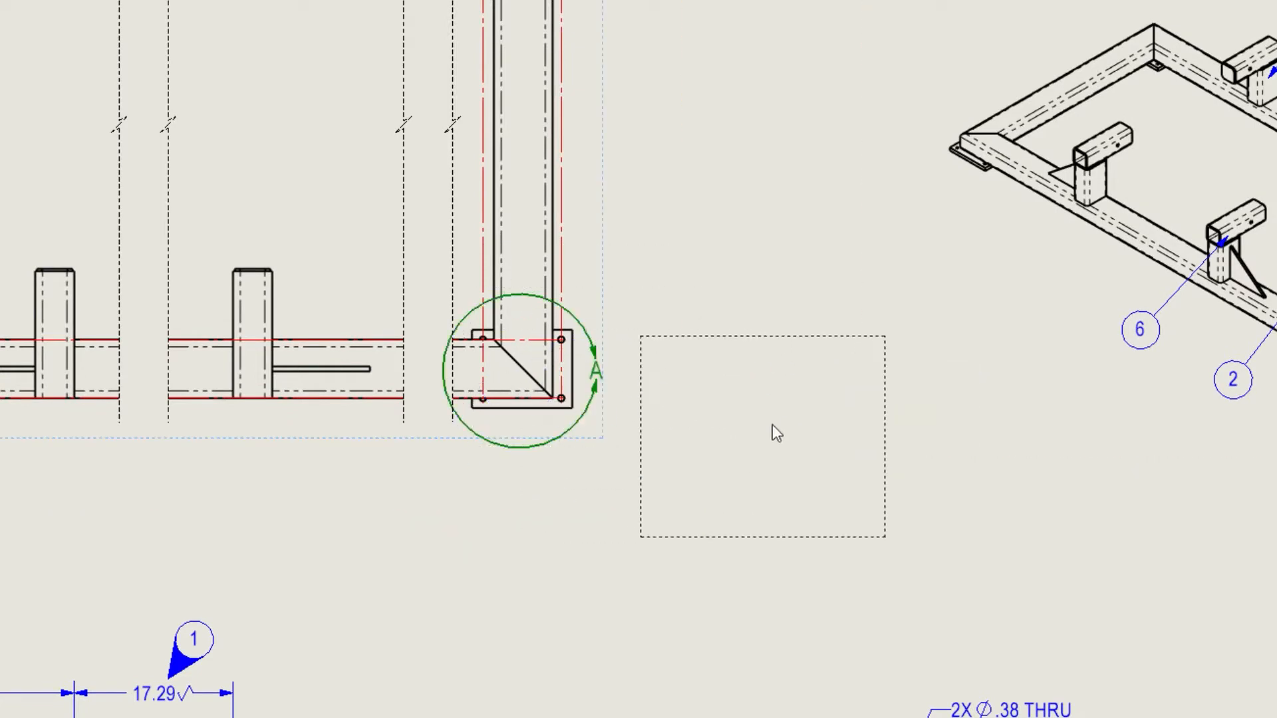
pyautogui.click(788, 398)
pyautogui.press('Escape')
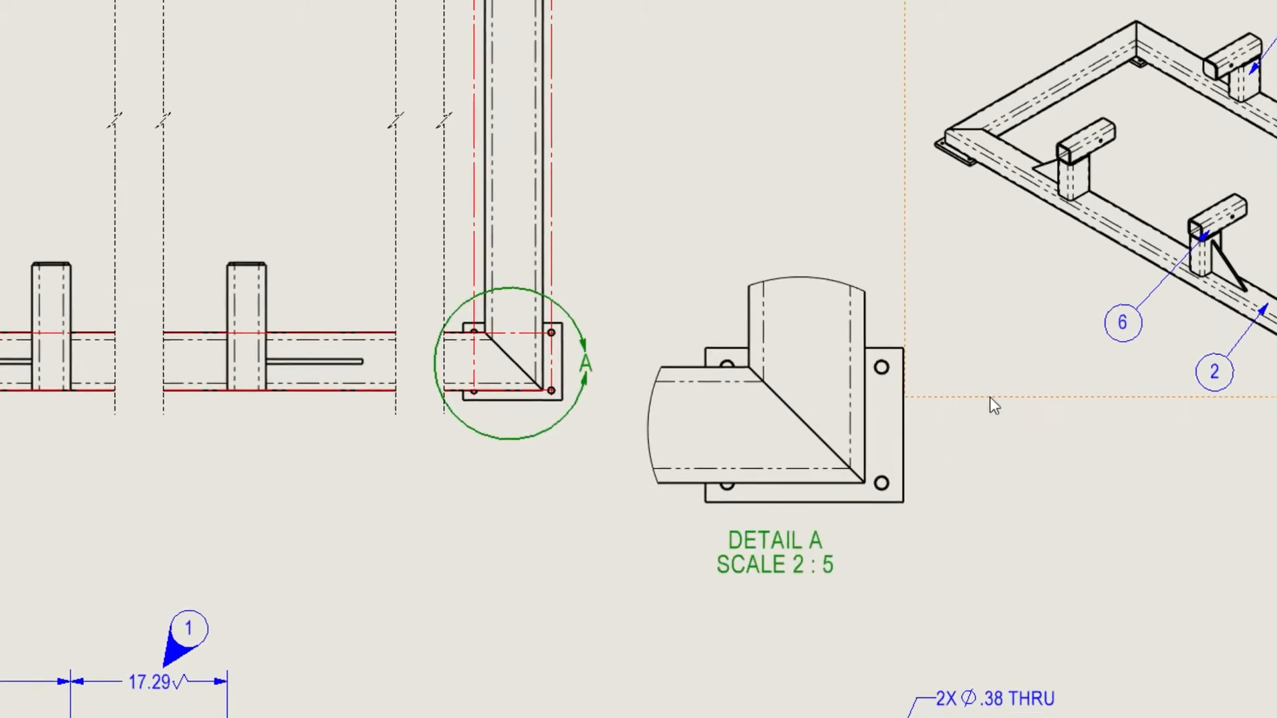
# - Add a hole callout to the lower-right hole in Detail A, placed below and to the right of the plate
pyautogui.press('s')
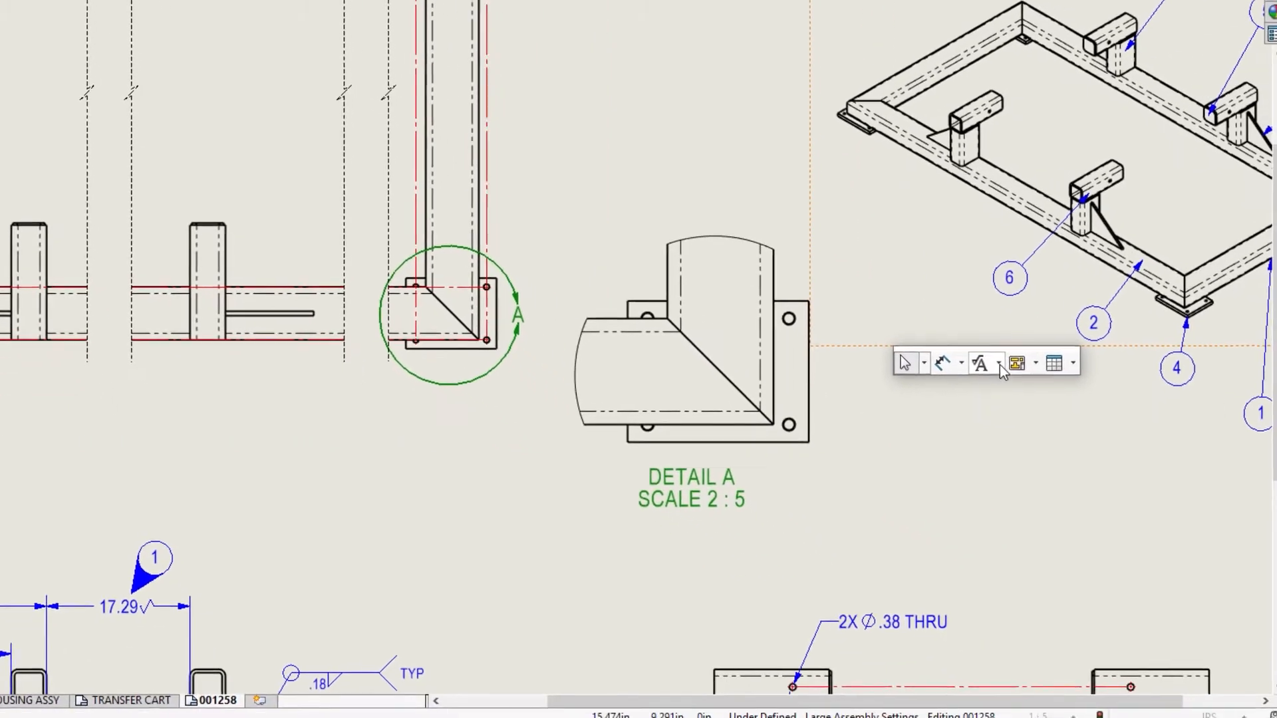
pyautogui.click(1000, 365)
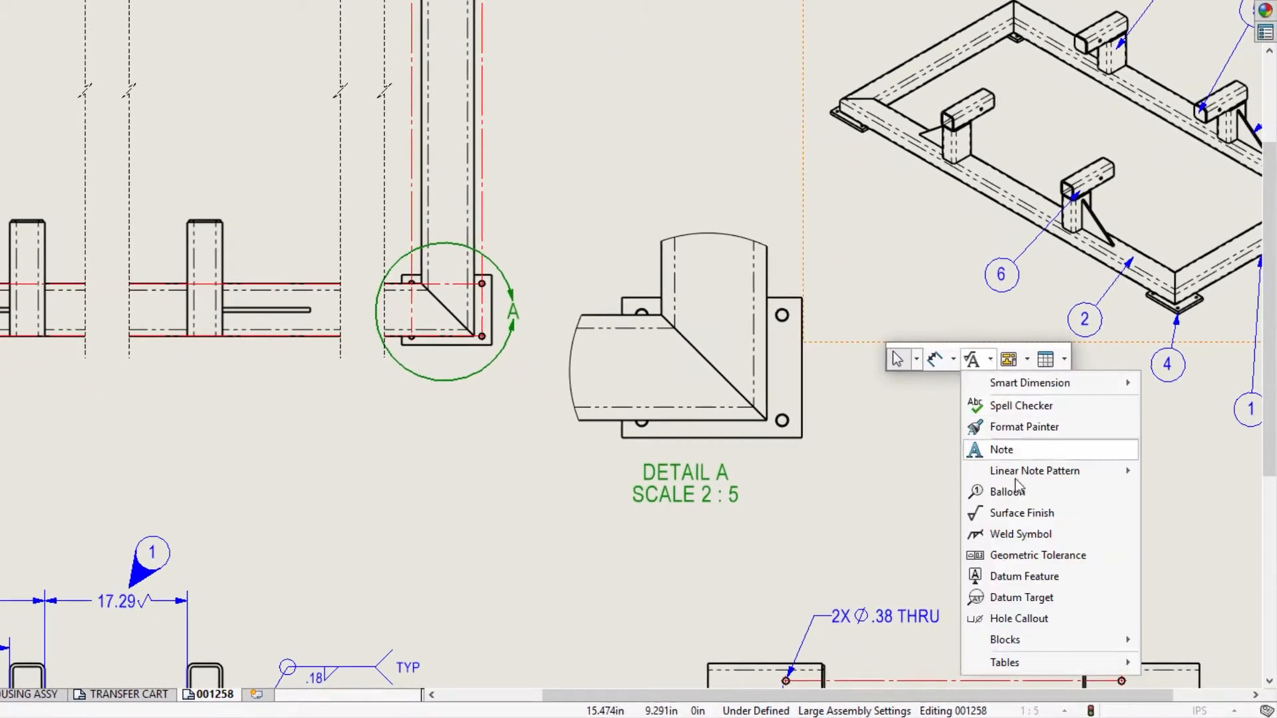
pyautogui.click(1027, 615)
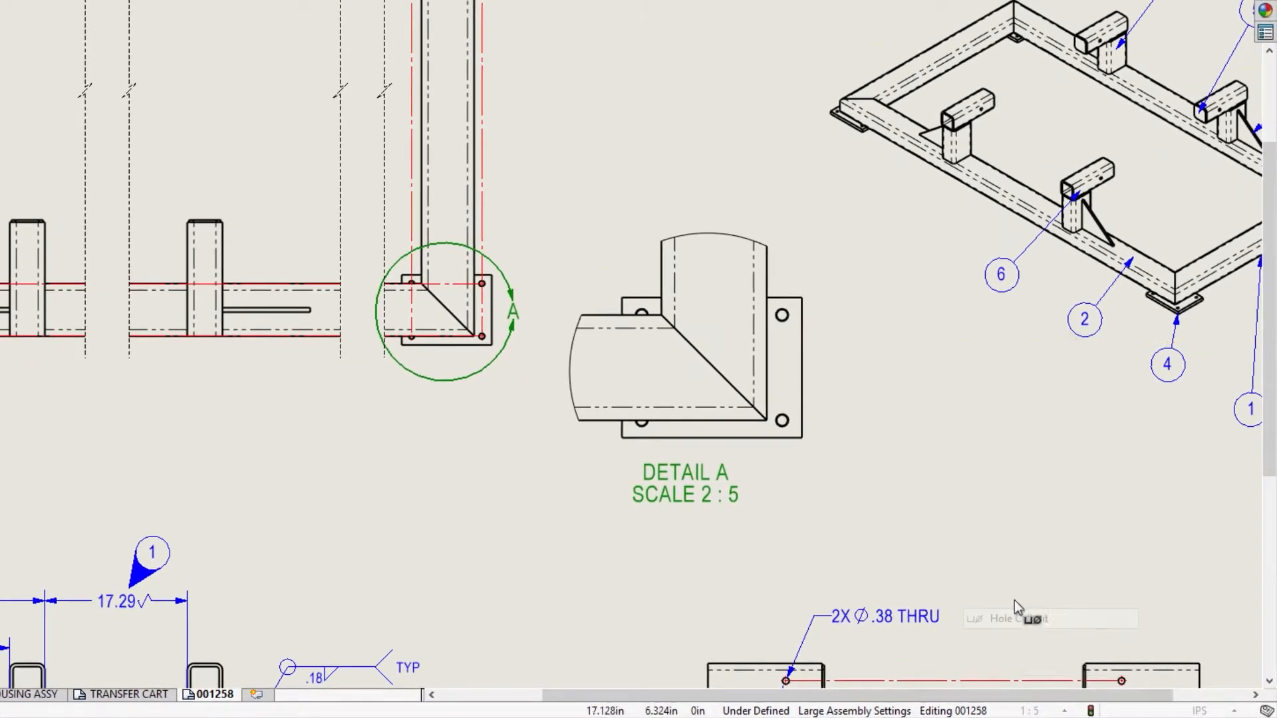
pyautogui.click(782, 427)
pyautogui.click(938, 480)
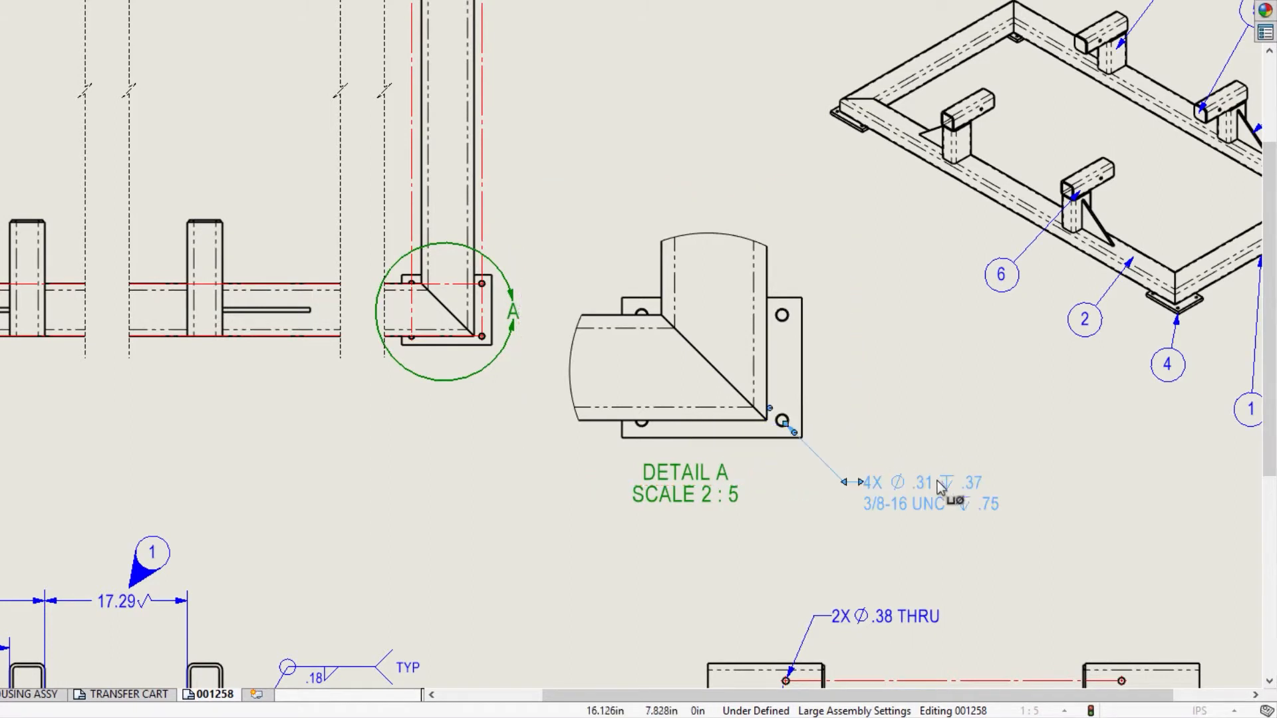
# - Dimension the frame's overall length and width in Detail A and move the detail label below the dimensions
pyautogui.moveTo(900, 408); pyautogui.dragTo(902, 320, button='right')
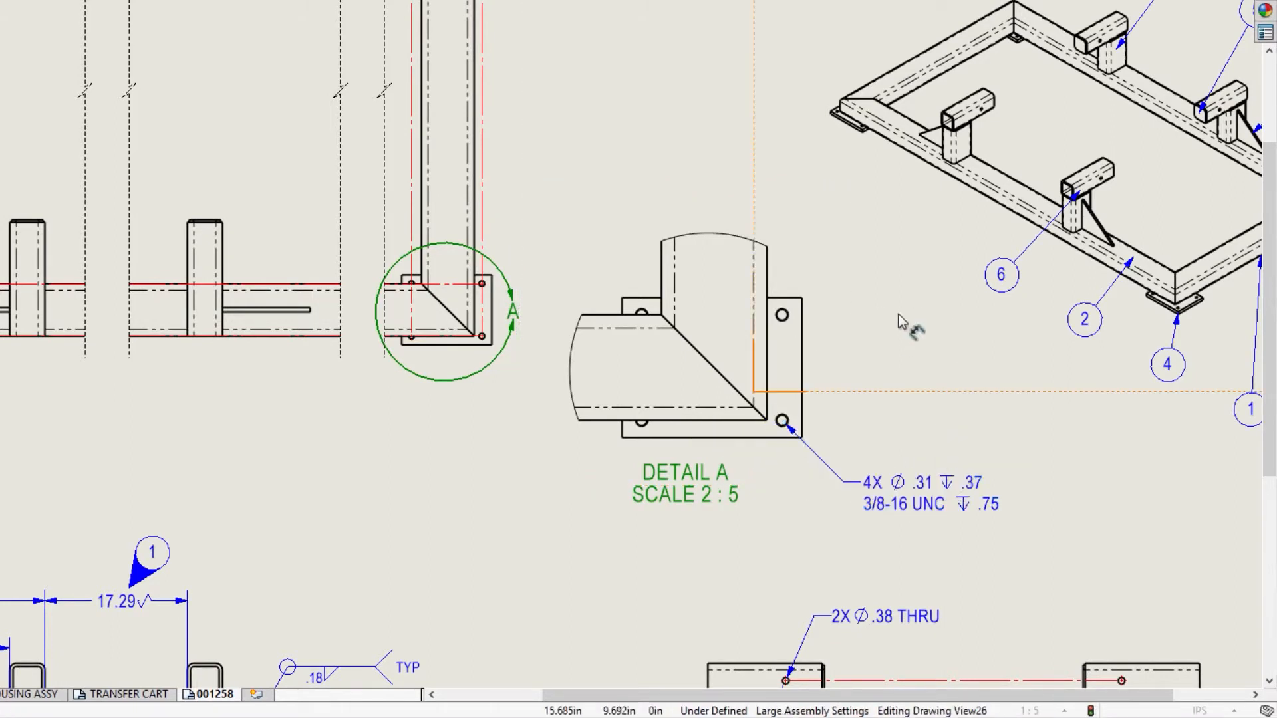
pyautogui.click(768, 291)
pyautogui.click(768, 291)
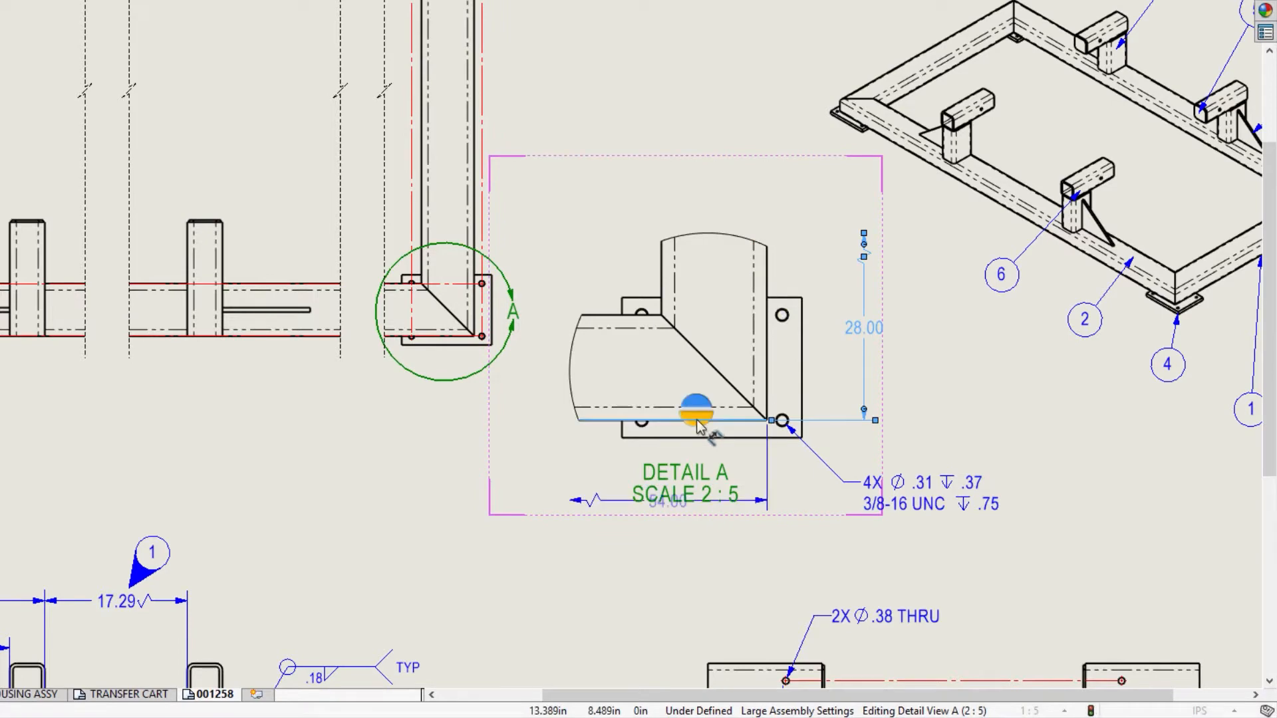
pyautogui.click(622, 420)
pyautogui.press('Escape')
pyautogui.moveTo(691, 474); pyautogui.dragTo(645, 536)
pyautogui.click(860, 573)
# - Give the end view's horizontal hole-spacing dimension a symmetric tolerance of 0.01 in and three-decimal (.123) precision
pyautogui.moveTo(1011, 602); pyautogui.dragTo(789, 148, button='middle')
pyautogui.click(791, 418)
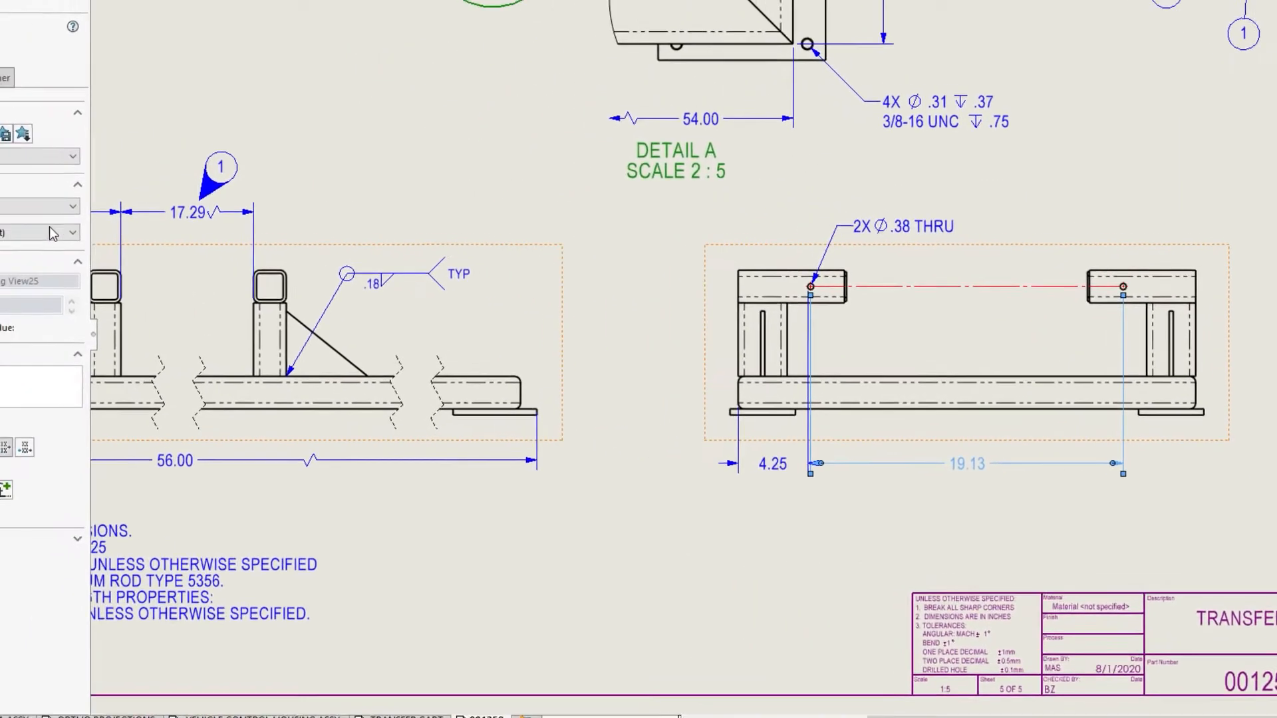
pyautogui.click(52, 206)
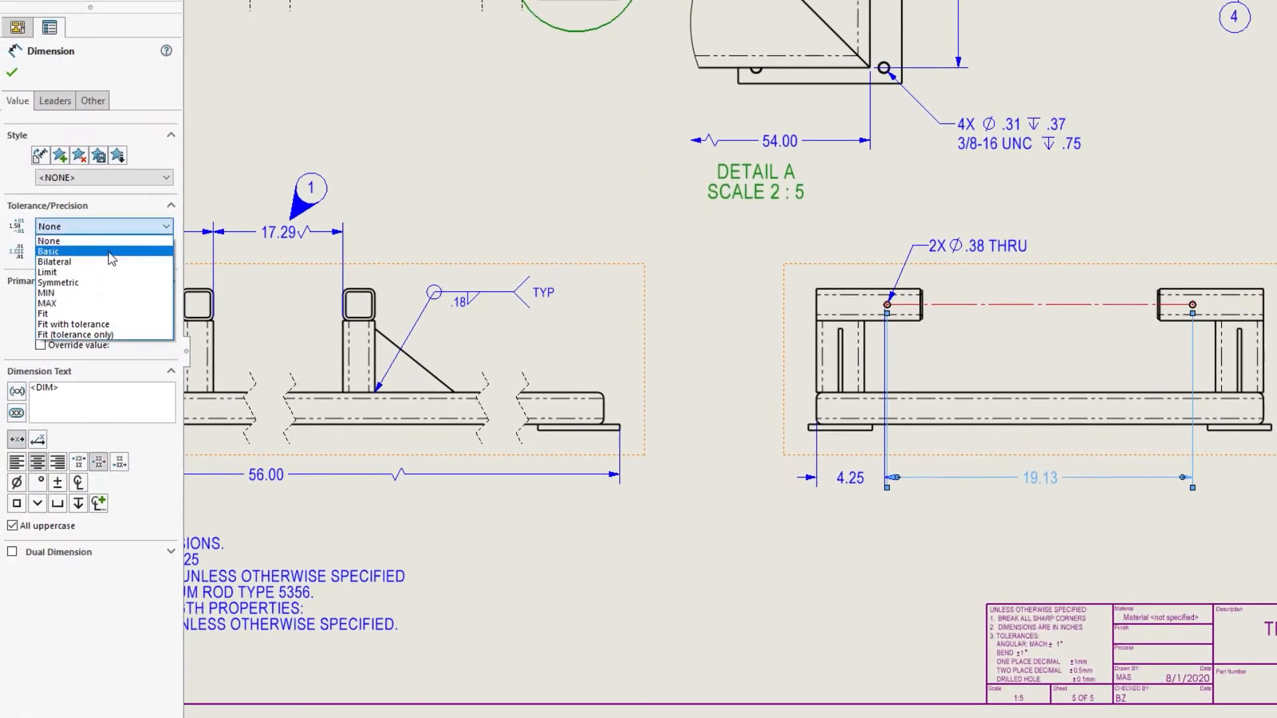
pyautogui.click(107, 280)
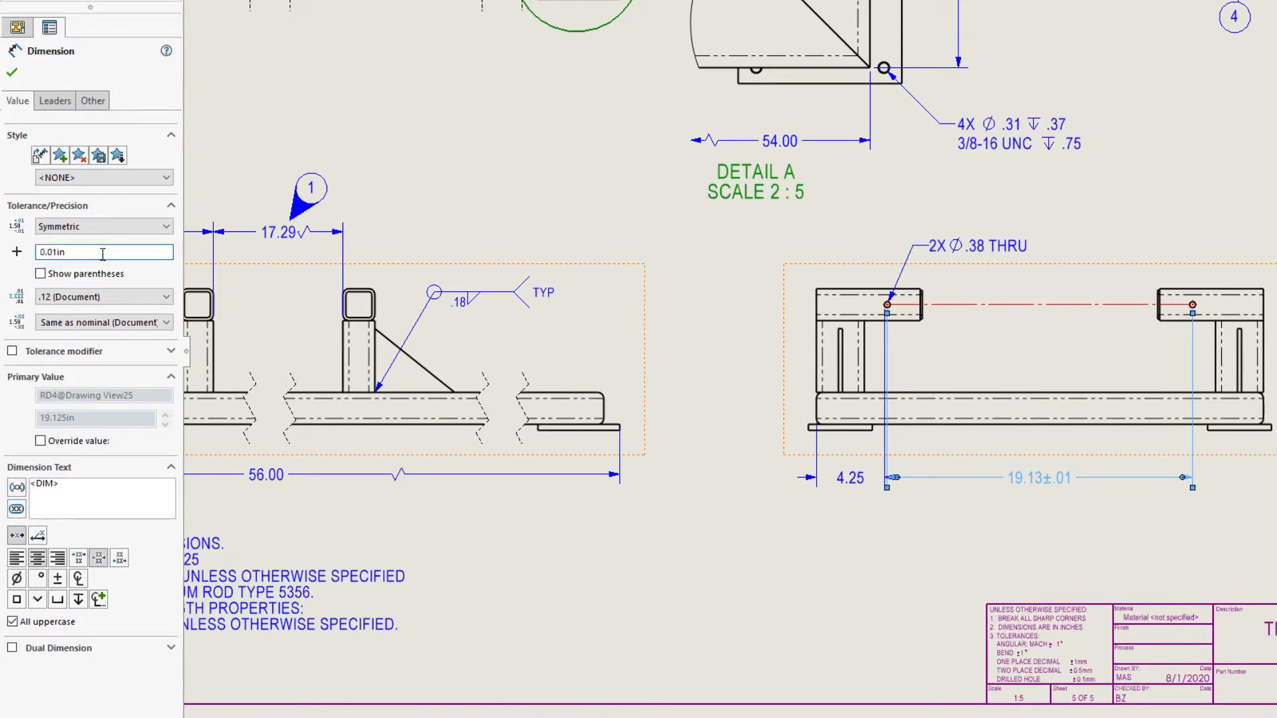
pyautogui.click(103, 296)
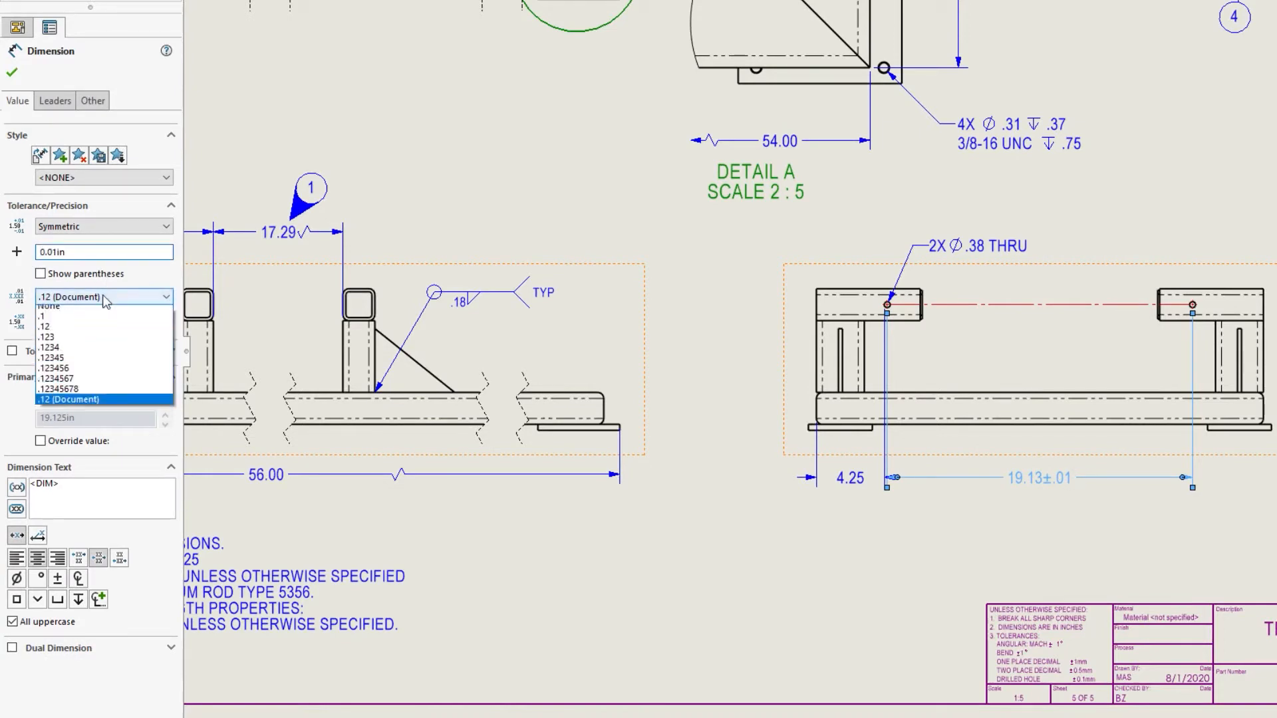
pyautogui.click(97, 345)
pyautogui.press('Escape')
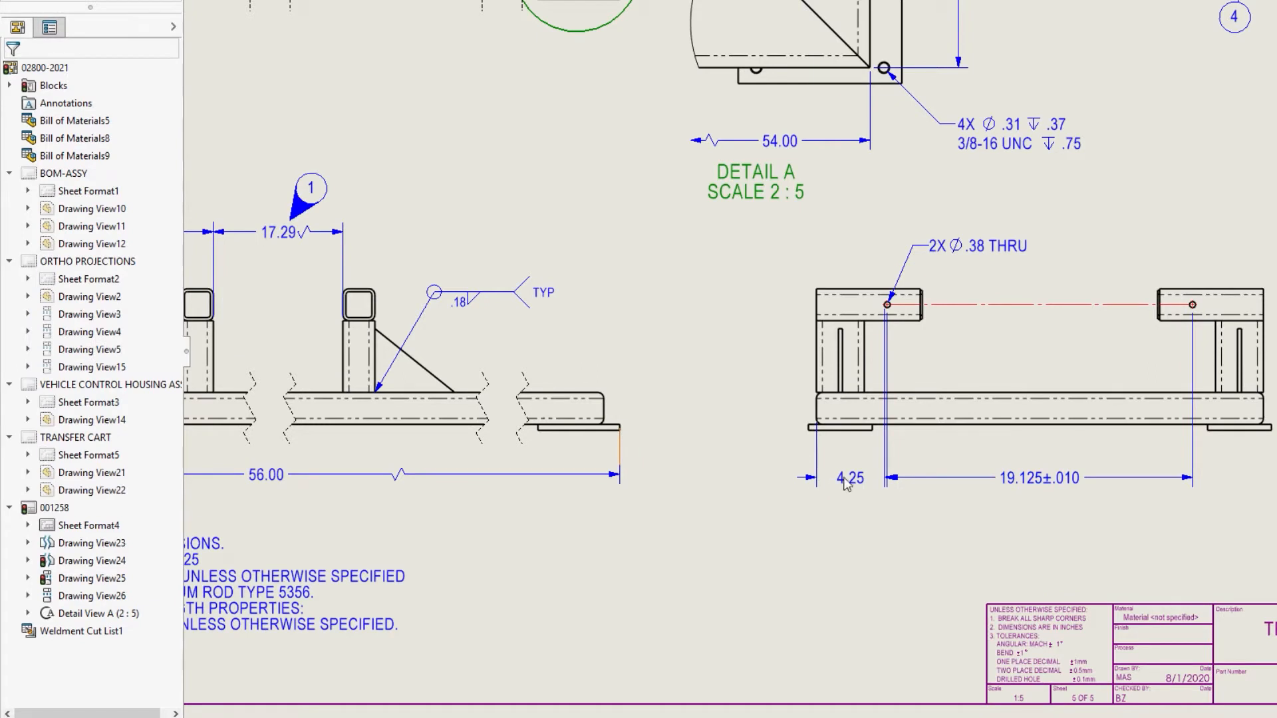
# - Set the first arc condition of the 4.25 dimension in the end view to Center
pyautogui.click(846, 482)
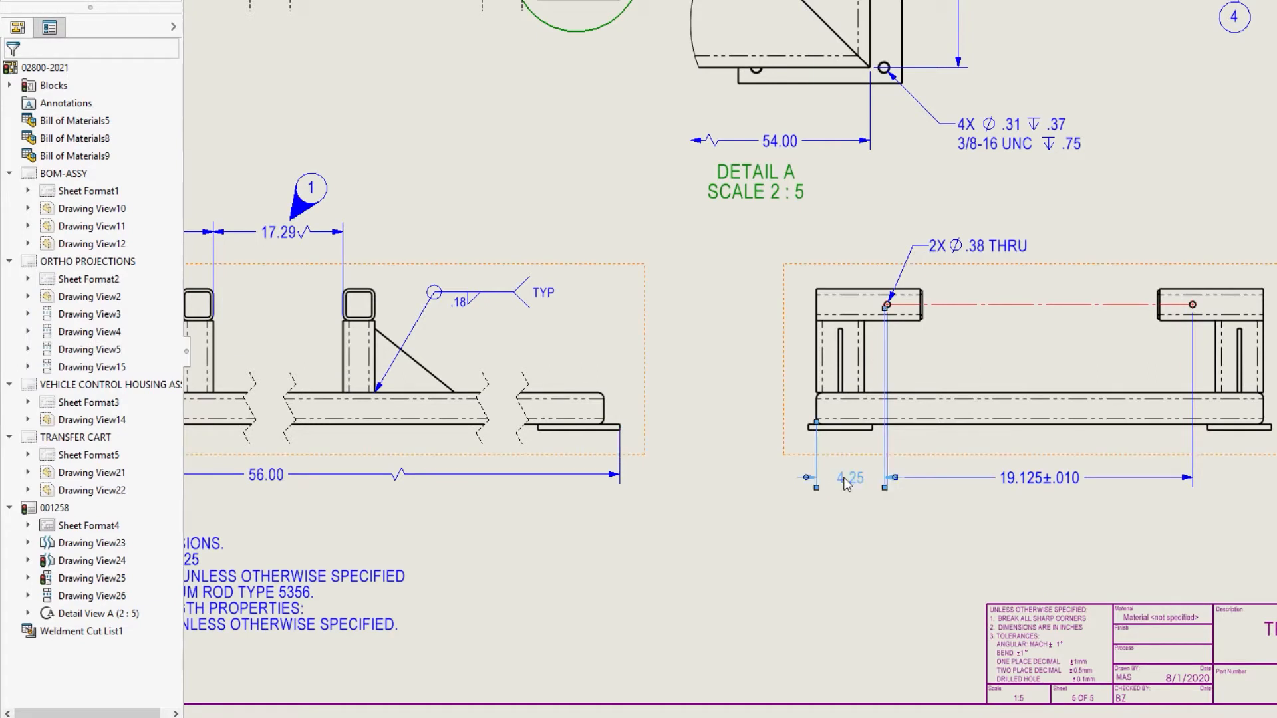
pyautogui.click(845, 482)
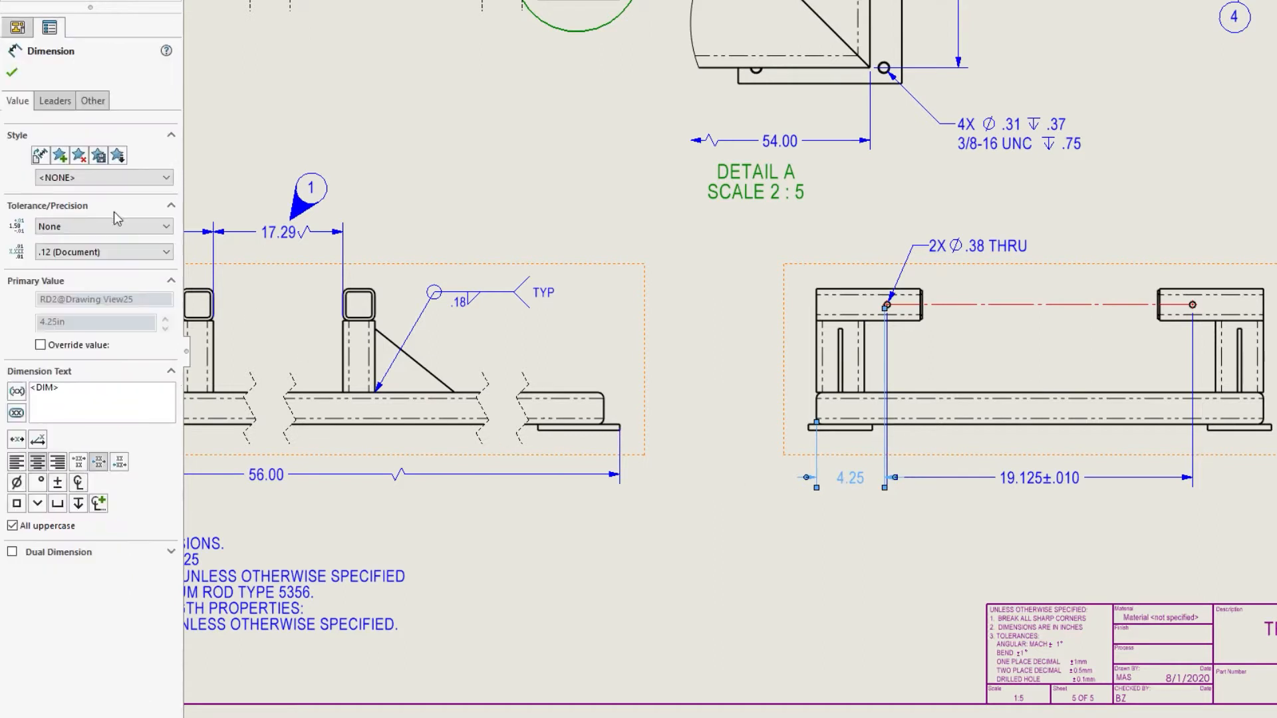
pyautogui.click(55, 102)
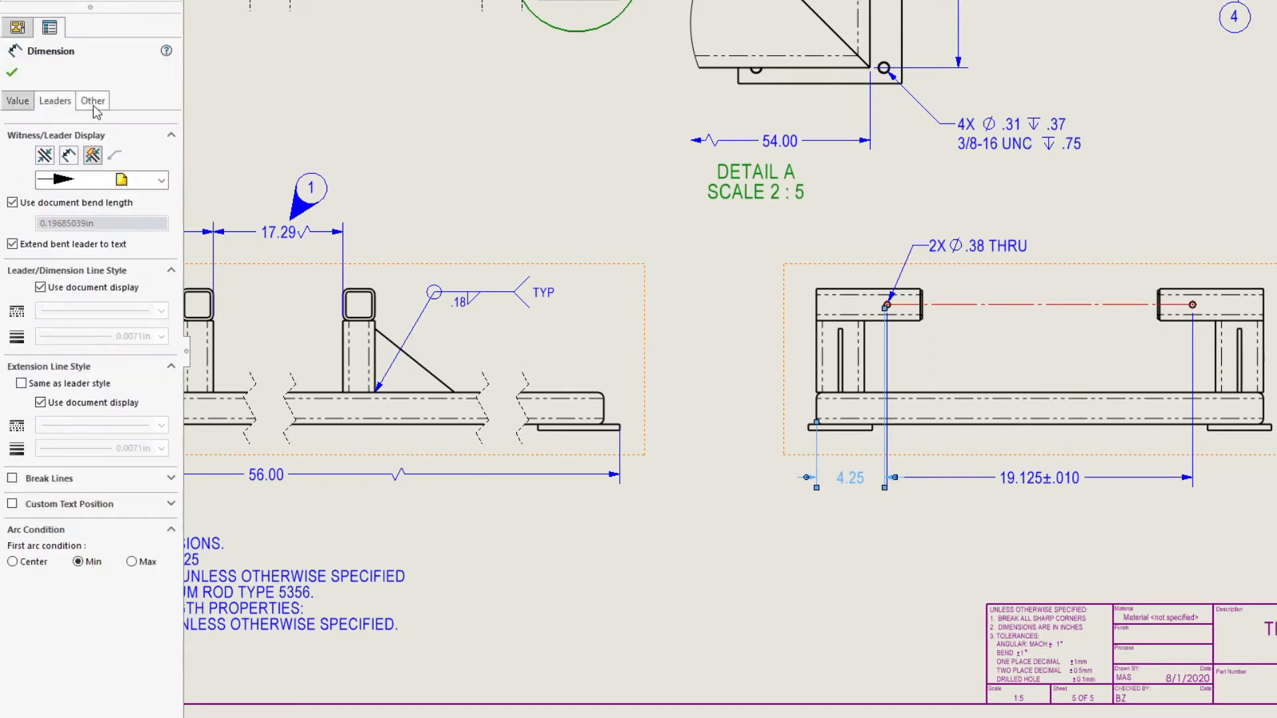
pyautogui.click(93, 103)
pyautogui.click(55, 101)
pyautogui.click(13, 562)
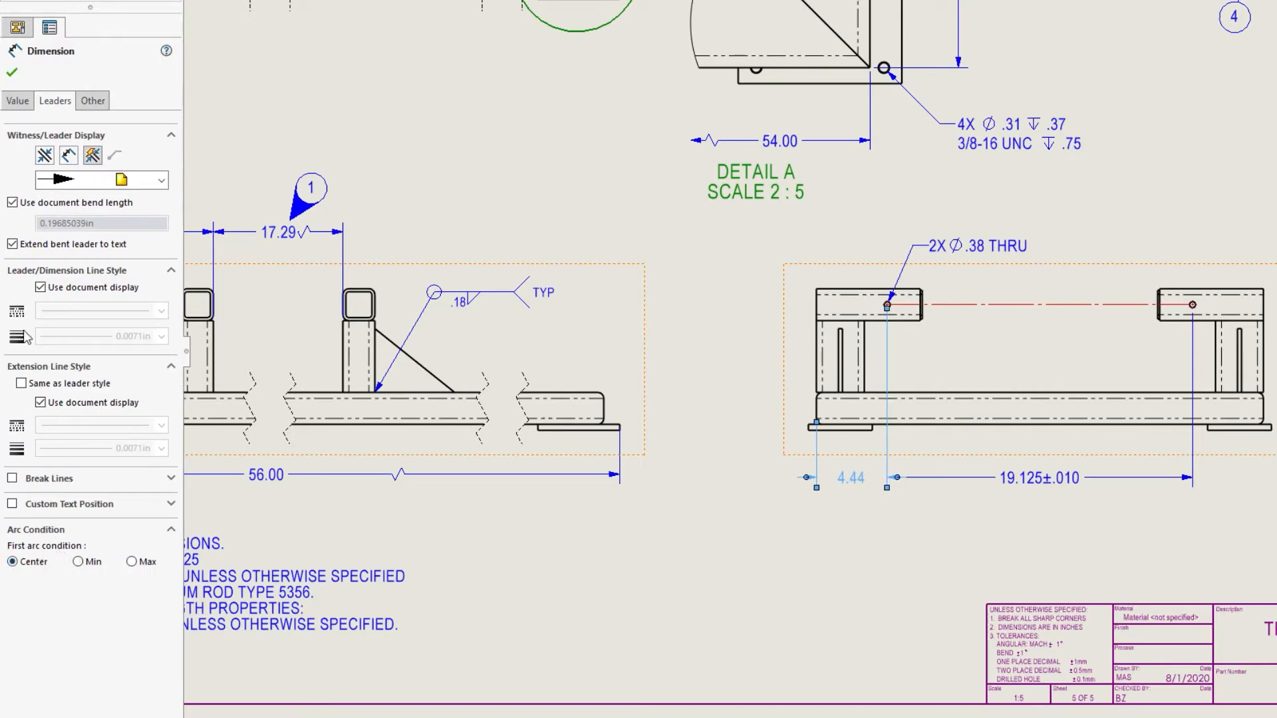
pyautogui.click(13, 72)
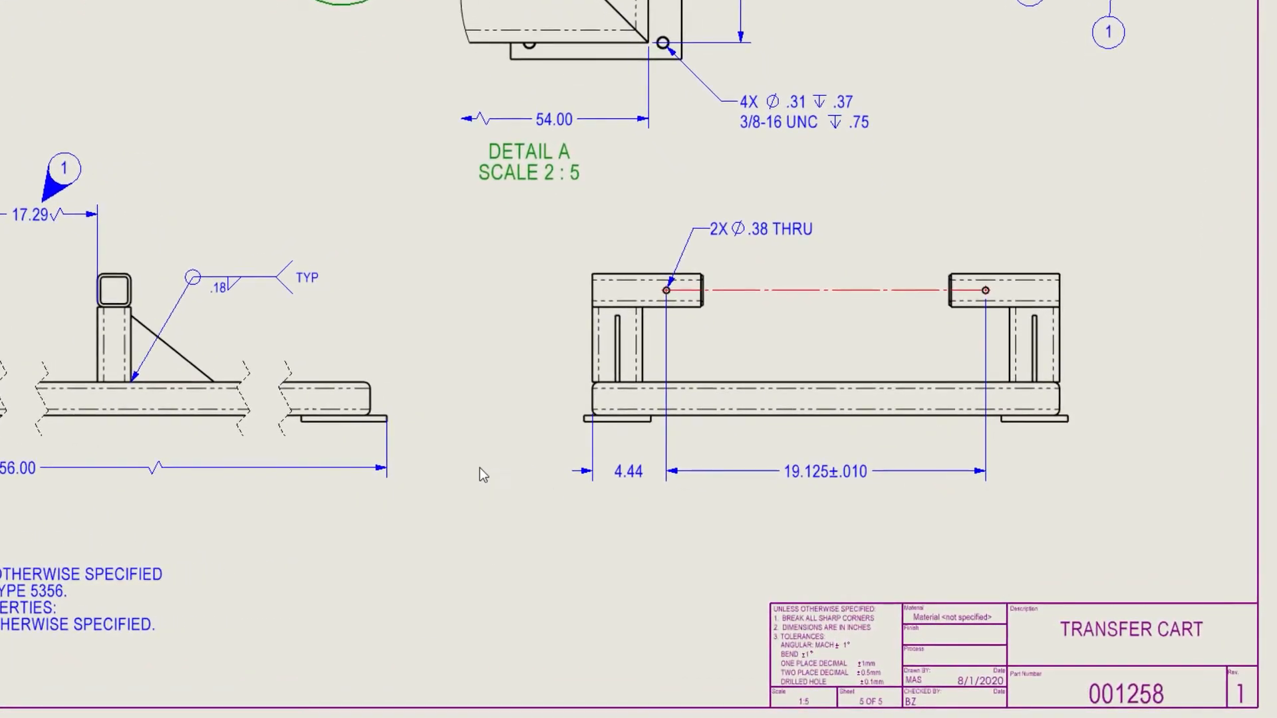
# - Dimension the end view's overall height and the base frame's width, and move the width dimension farther below the view
pyautogui.click(606, 276)
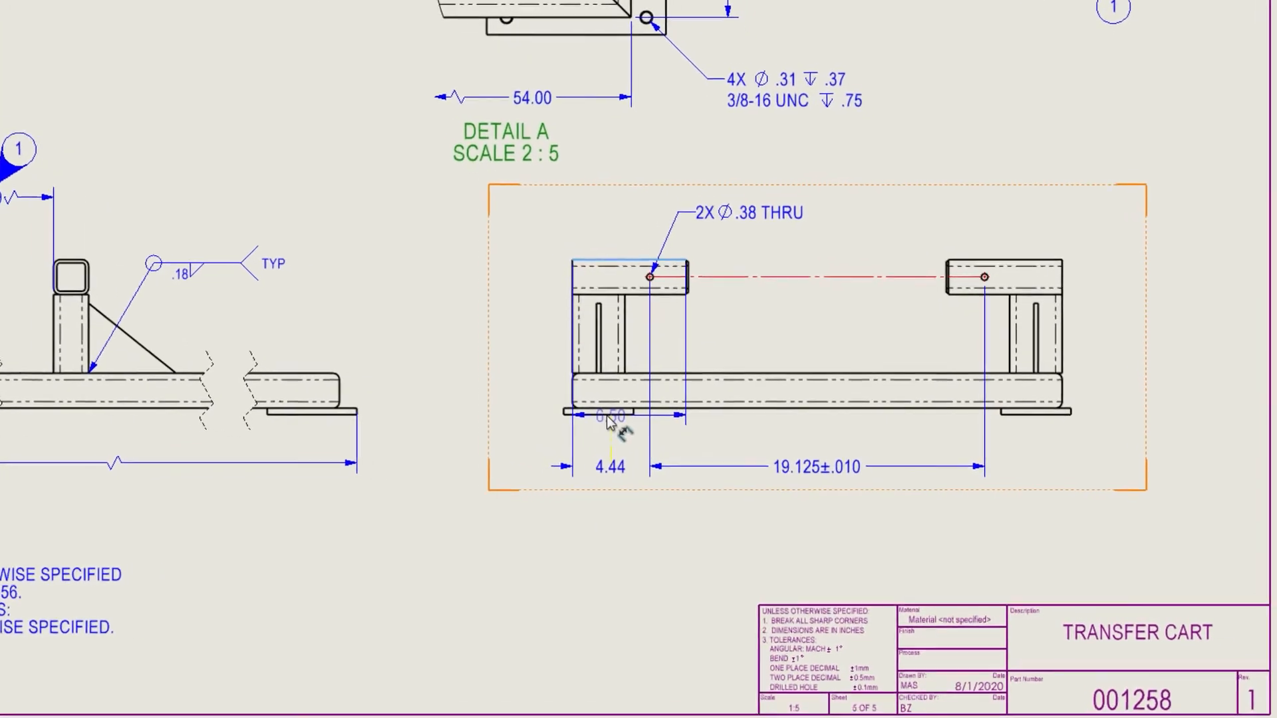
pyautogui.click(611, 419)
pyautogui.click(551, 398)
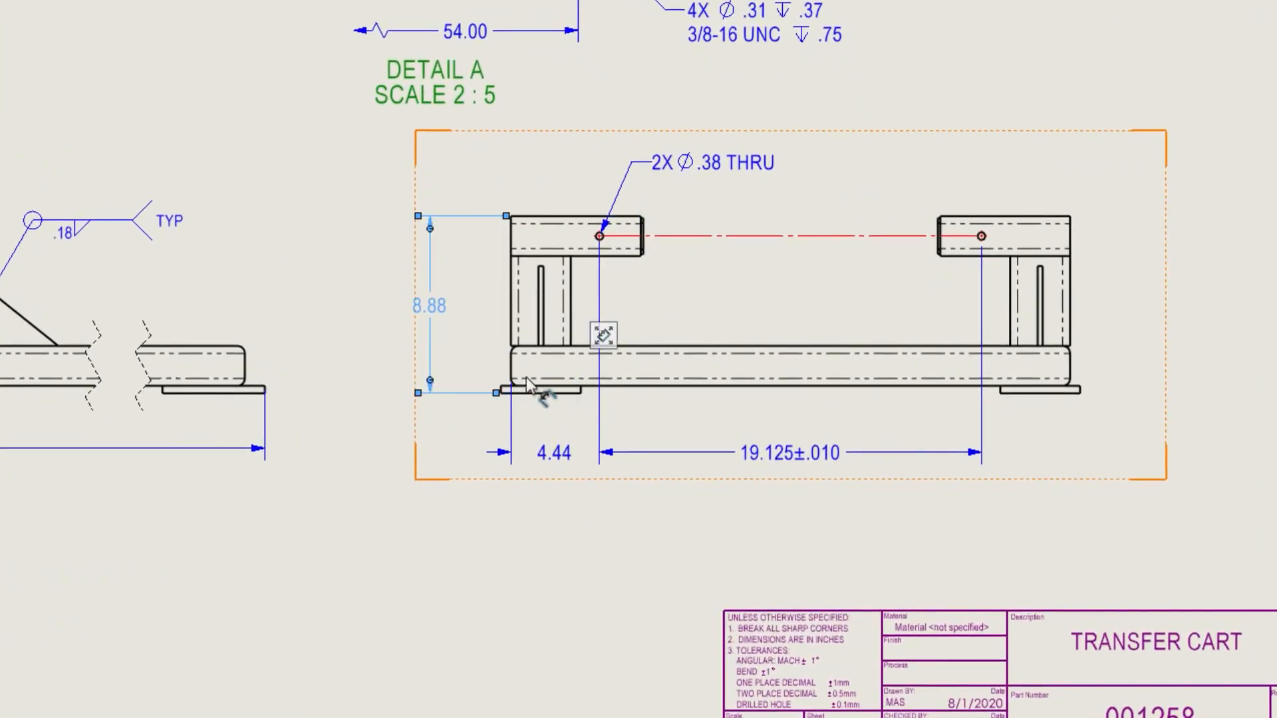
pyautogui.click(513, 367)
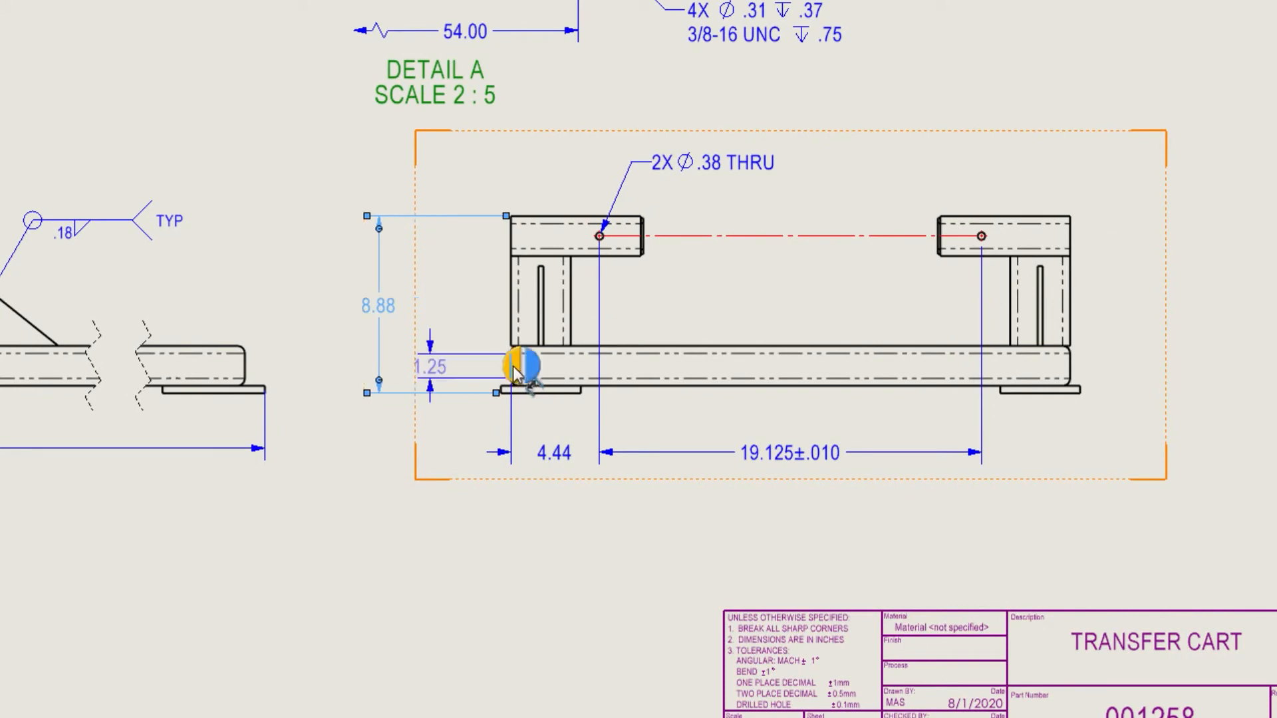
pyautogui.click(1069, 366)
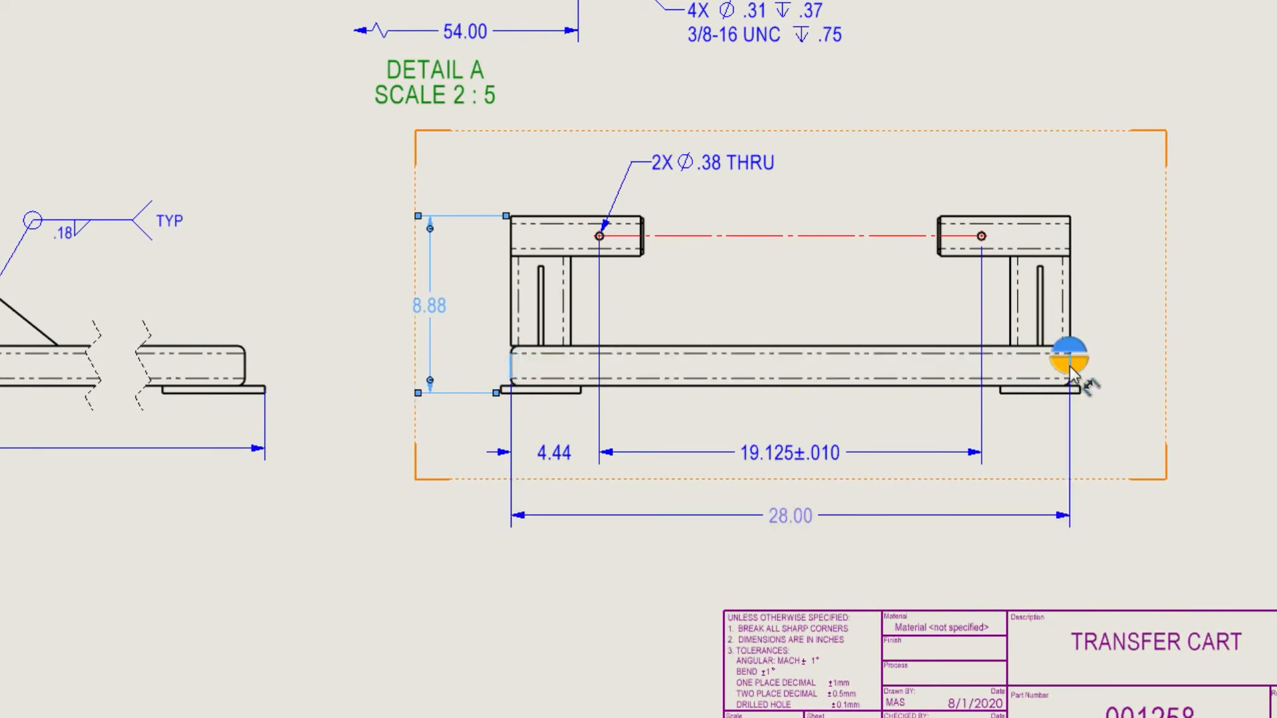
pyautogui.press('Escape')
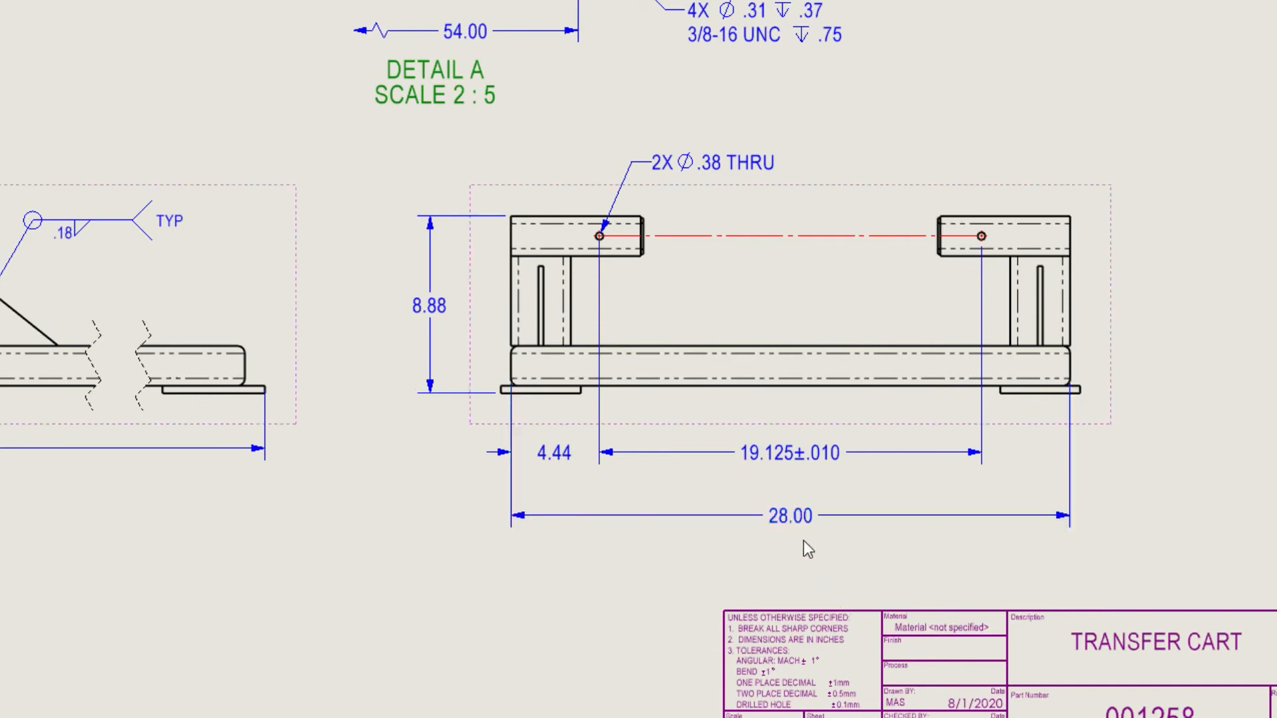
pyautogui.moveTo(783, 534); pyautogui.dragTo(789, 569)
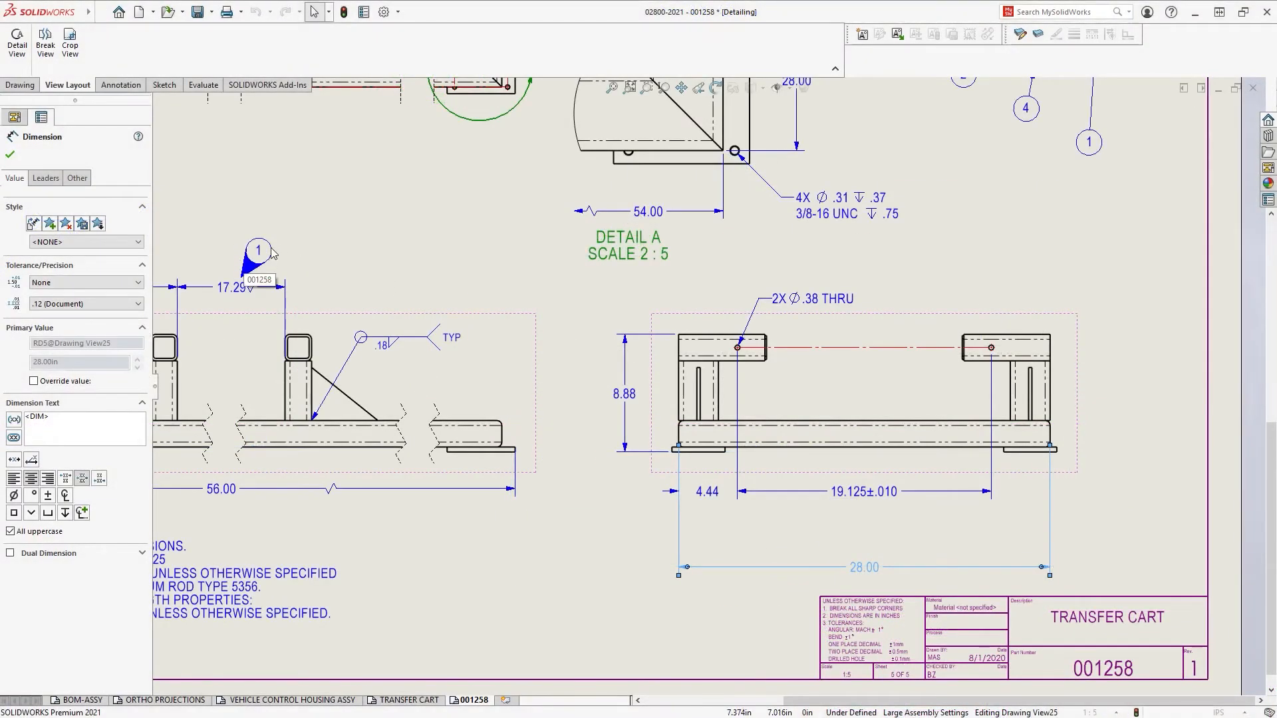
# - Place a circular balloon with the custom text 2 just below the 19.125±.010 dimension
pyautogui.click(120, 85)
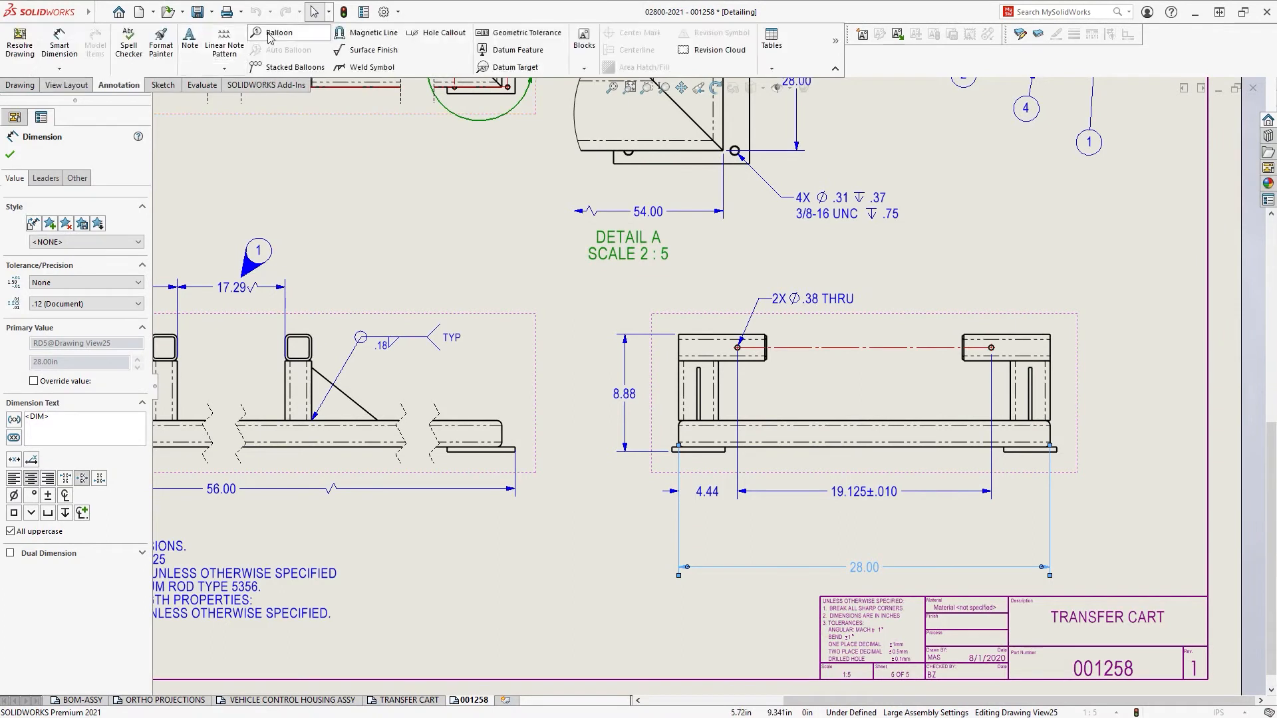
pyautogui.click(270, 37)
pyautogui.click(77, 457)
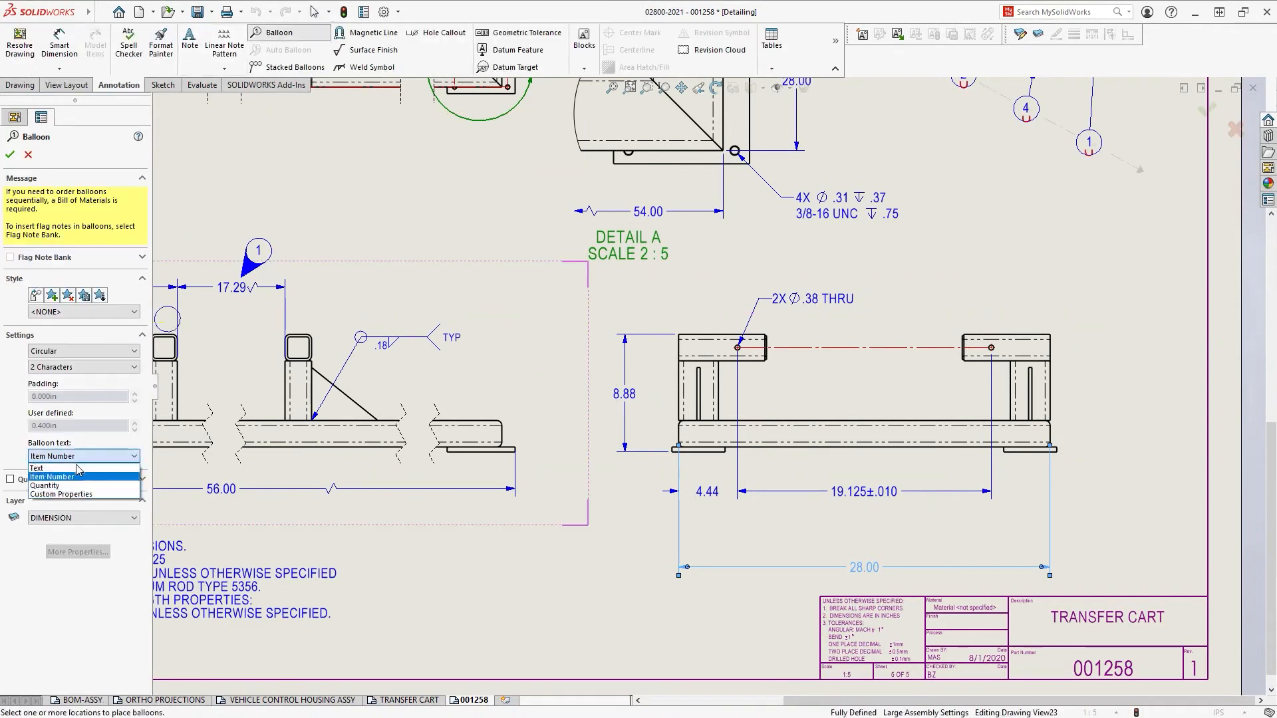
pyautogui.click(79, 468)
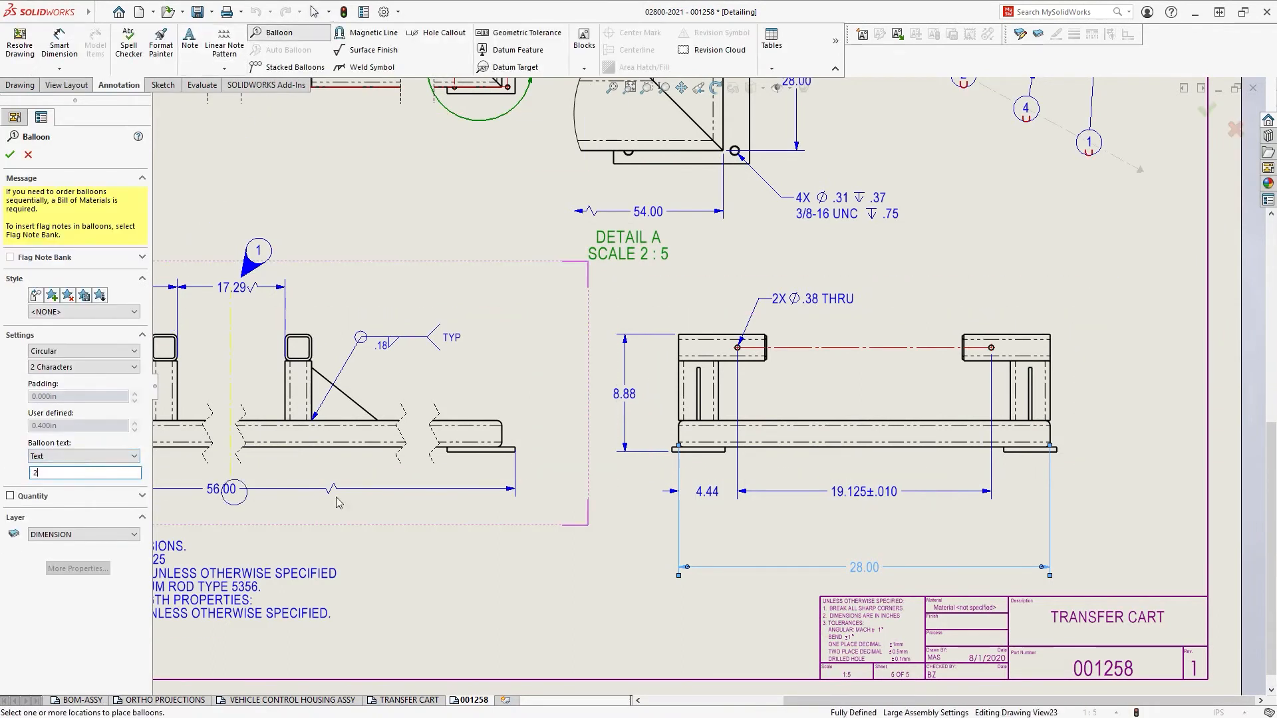
pyautogui.click(836, 520)
pyautogui.press('Escape')
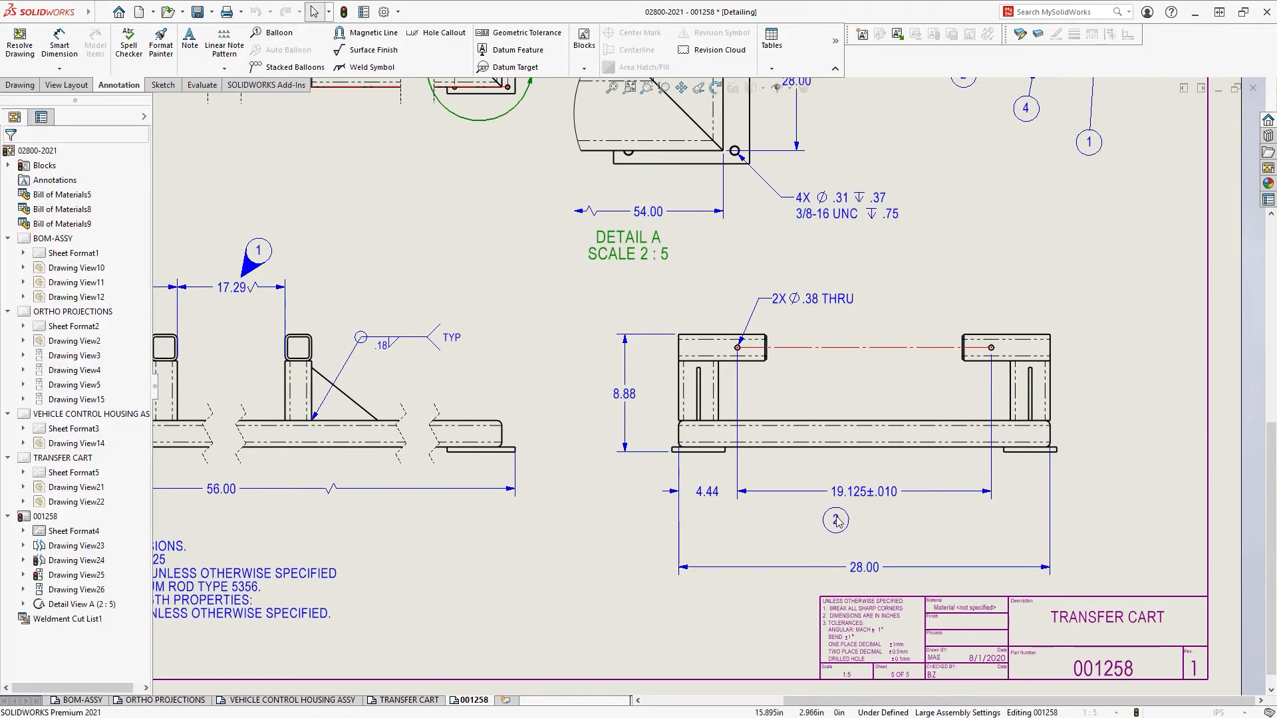
# - Give balloon 2 a VDA leader, pointing its tip at the 19.125±.010 dimension with the balloon below it
pyautogui.click(836, 521)
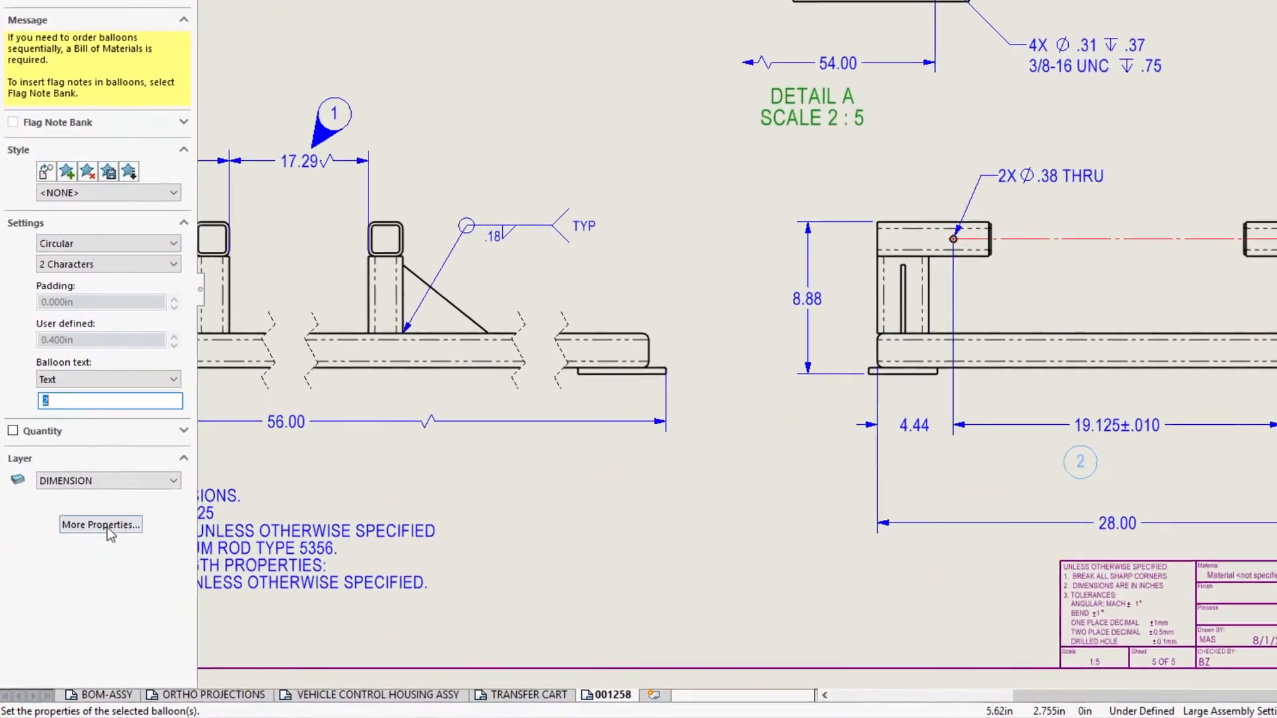
pyautogui.click(106, 526)
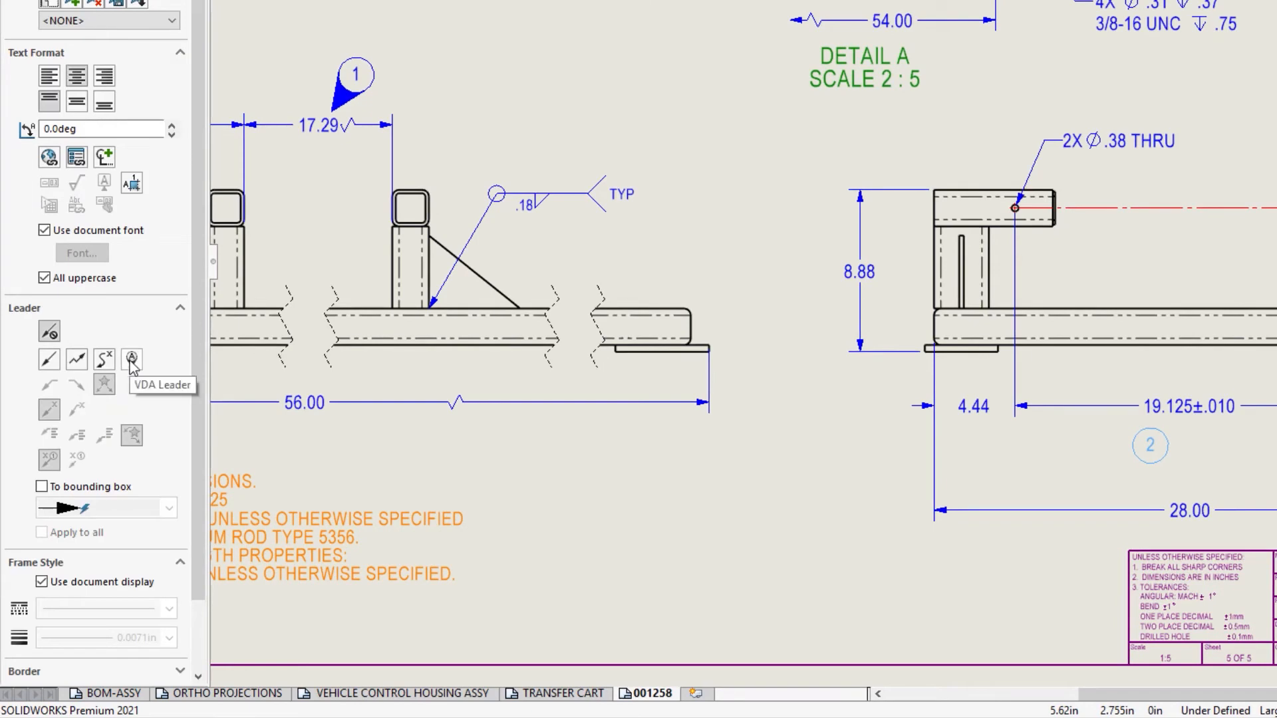
pyautogui.click(131, 361)
pyautogui.click(493, 477)
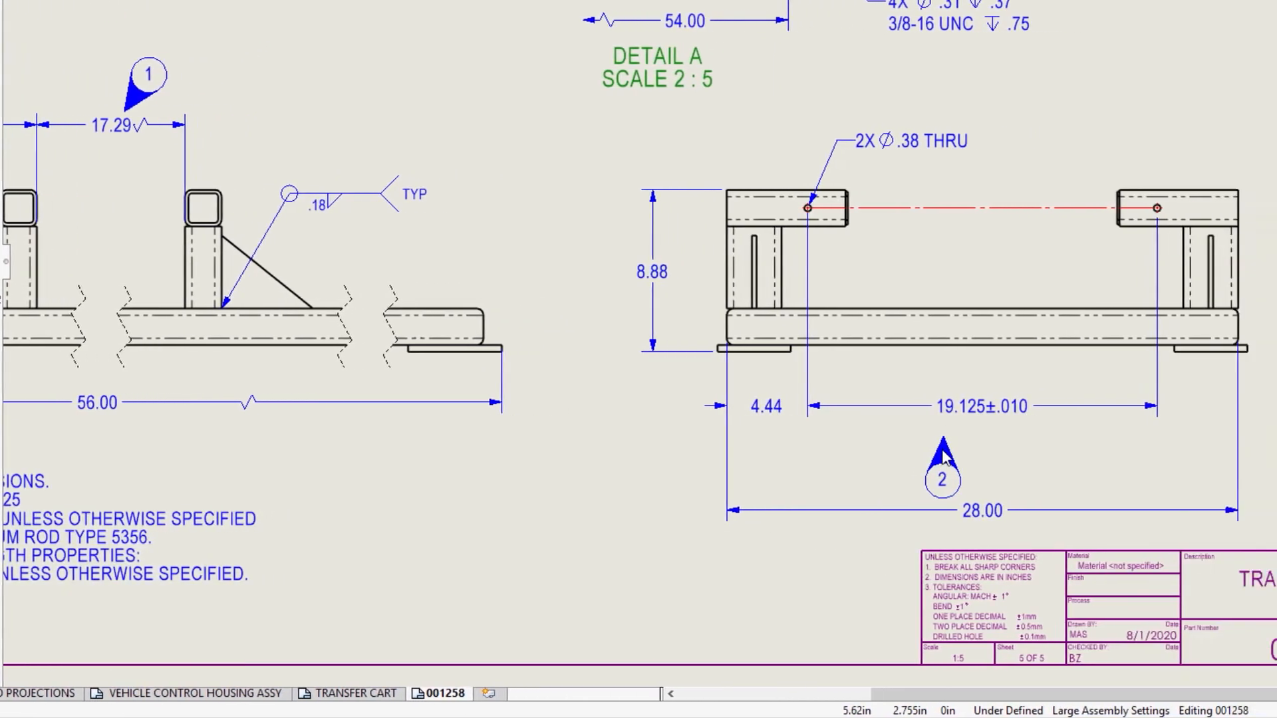
pyautogui.click(942, 452)
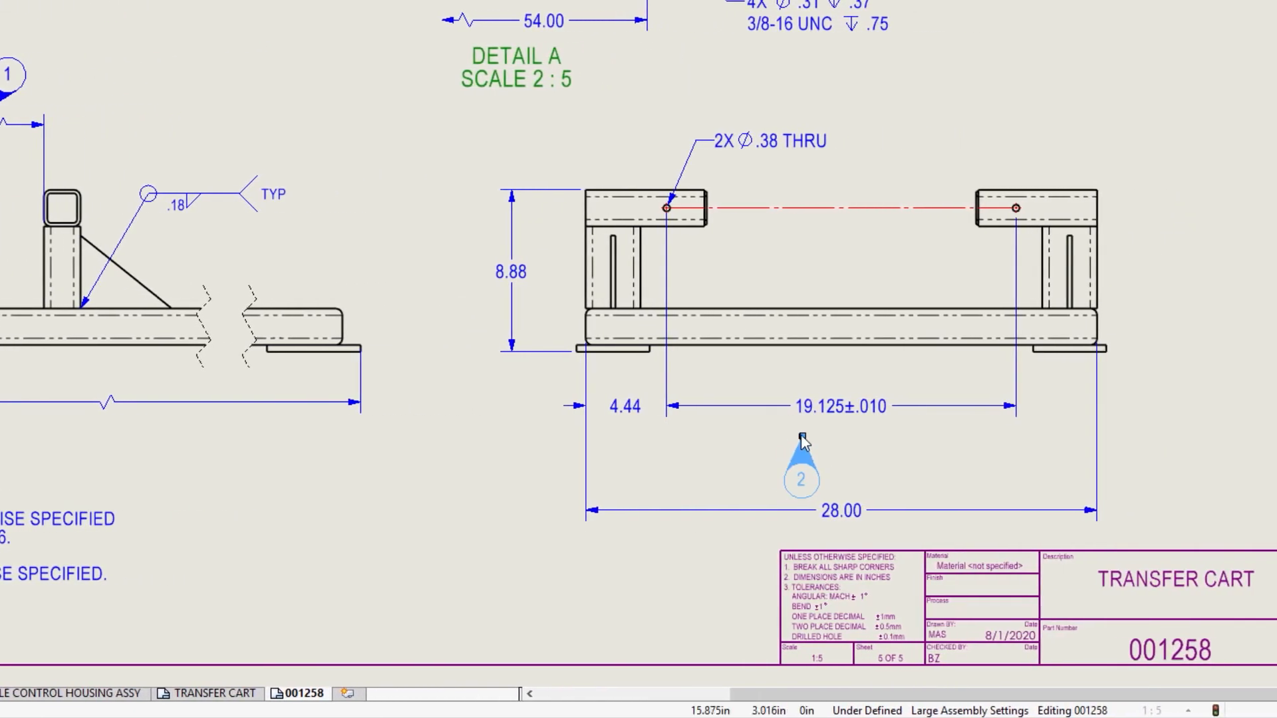
pyautogui.moveTo(943, 438); pyautogui.dragTo(961, 421)
pyautogui.moveTo(823, 473); pyautogui.dragTo(788, 466)
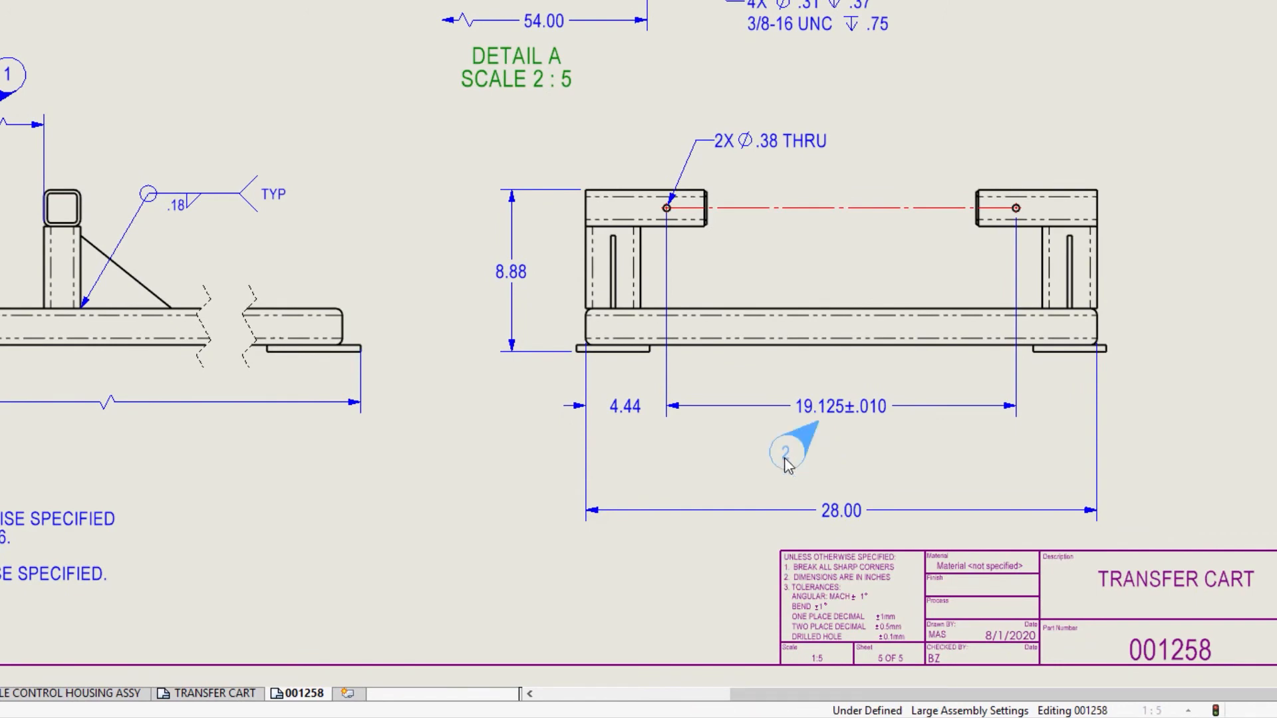
pyautogui.click(825, 514)
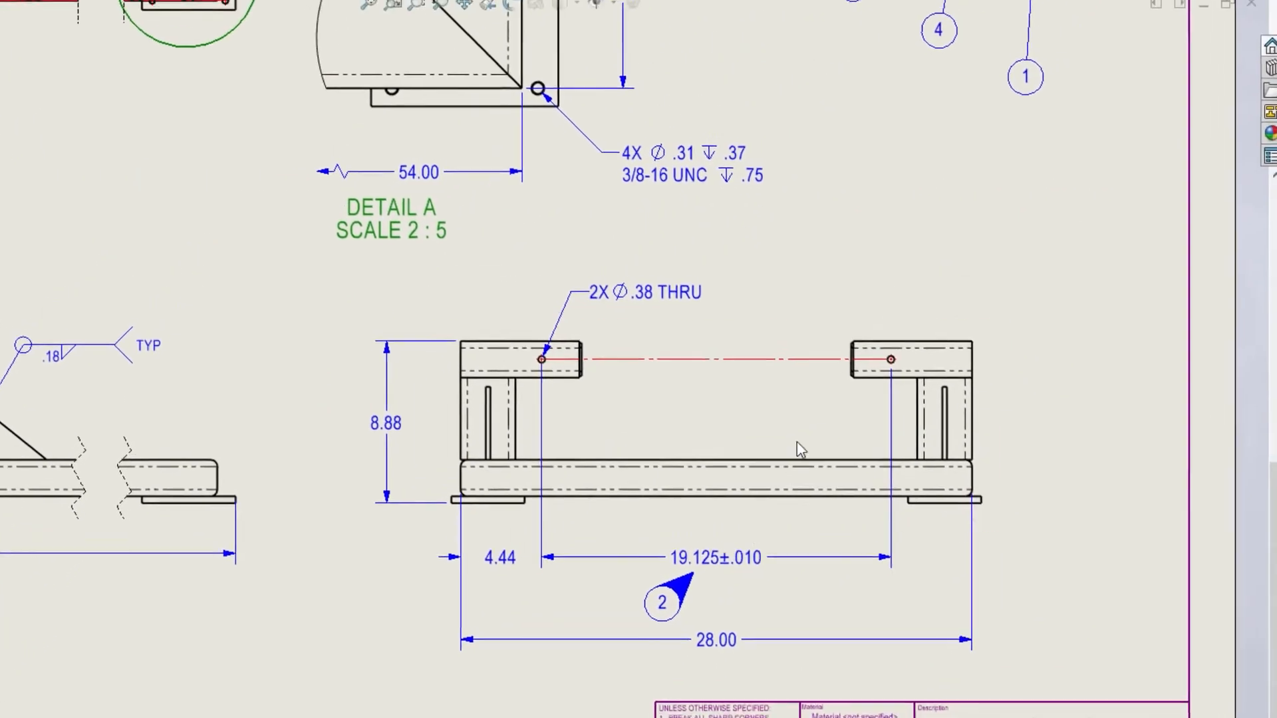
# - Make the paint roller sketch's vertical line coincident with the midpoint of the hatched roller's bottom edge
pyautogui.moveTo(958, 160)
pyautogui.mouseDown(button='middle')
pyautogui.moveTo(770, 559)
pyautogui.moveTo(732, 712)
pyautogui.mouseUp(button='middle')
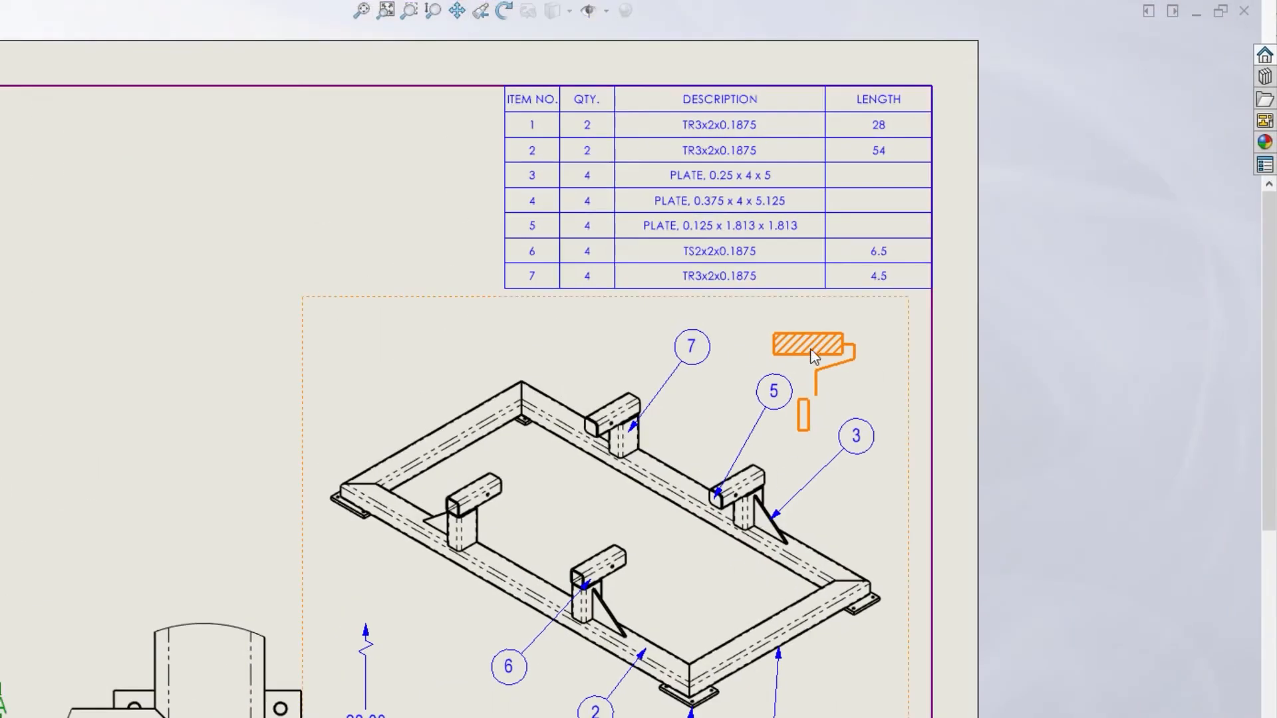
pyautogui.scroll(-5, 813, 356)
pyautogui.click(662, 409)
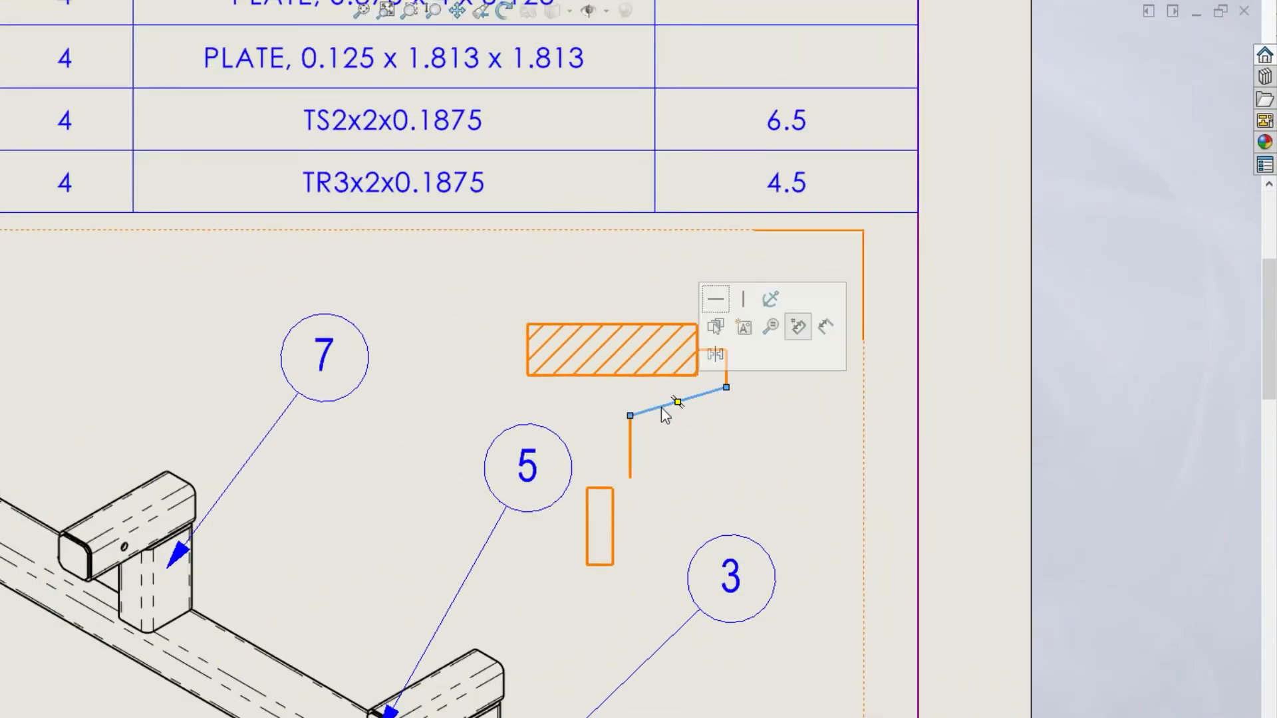
pyautogui.moveTo(630, 415)
pyautogui.mouseDown()
pyautogui.moveTo(637, 439)
pyautogui.moveTo(633, 417)
pyautogui.mouseUp()
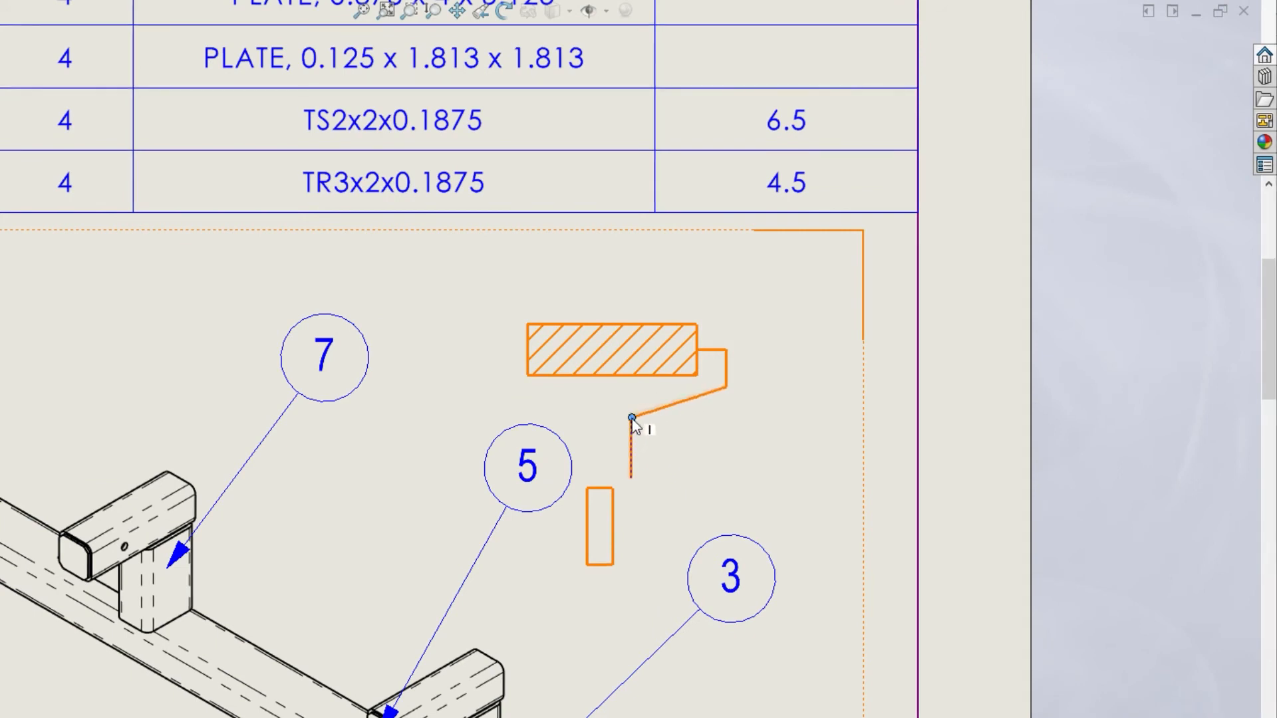
pyautogui.rightClick(617, 374)
pyautogui.click(669, 408)
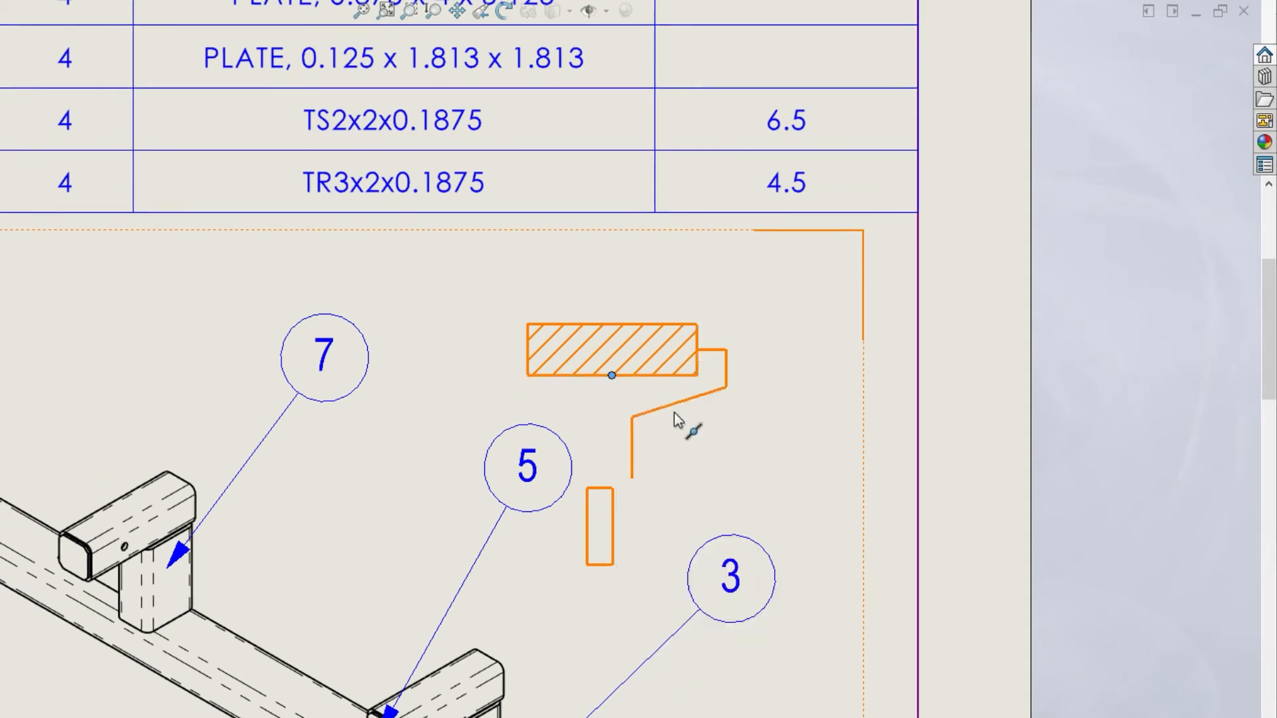
pyautogui.keyDown('ctrl'); pyautogui.click(632, 434); pyautogui.keyUp('ctrl')
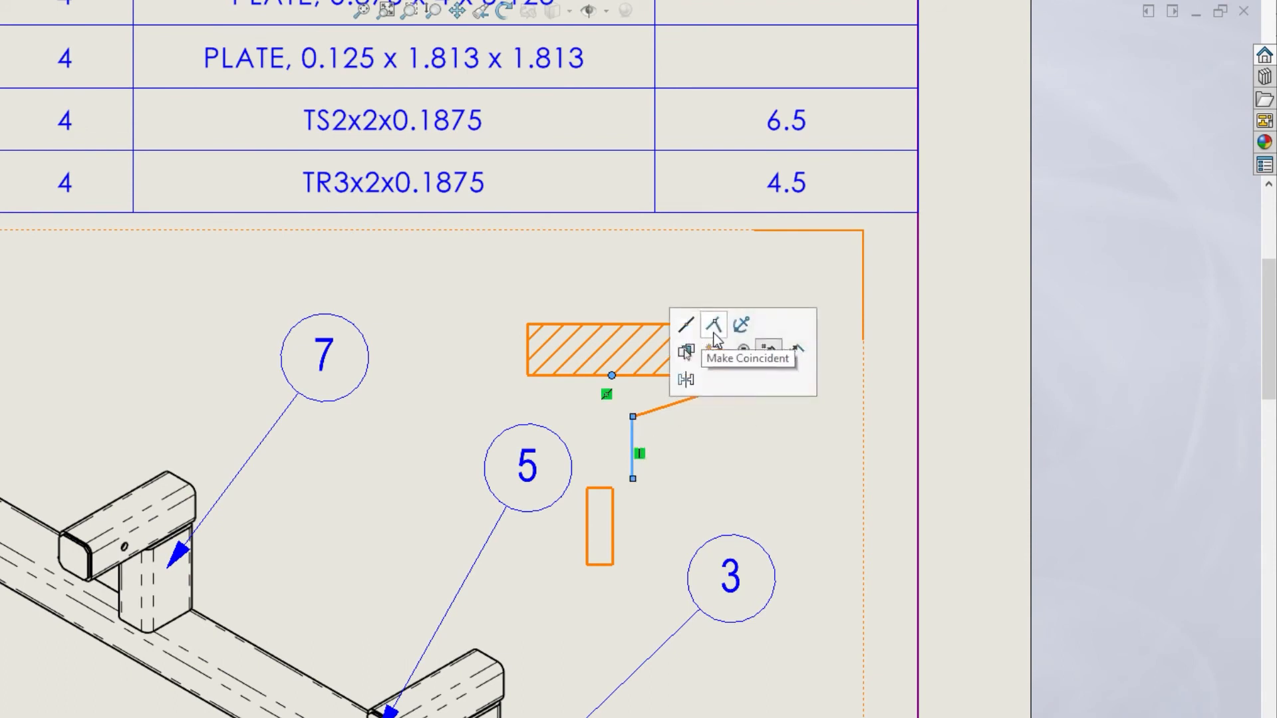
pyautogui.click(713, 334)
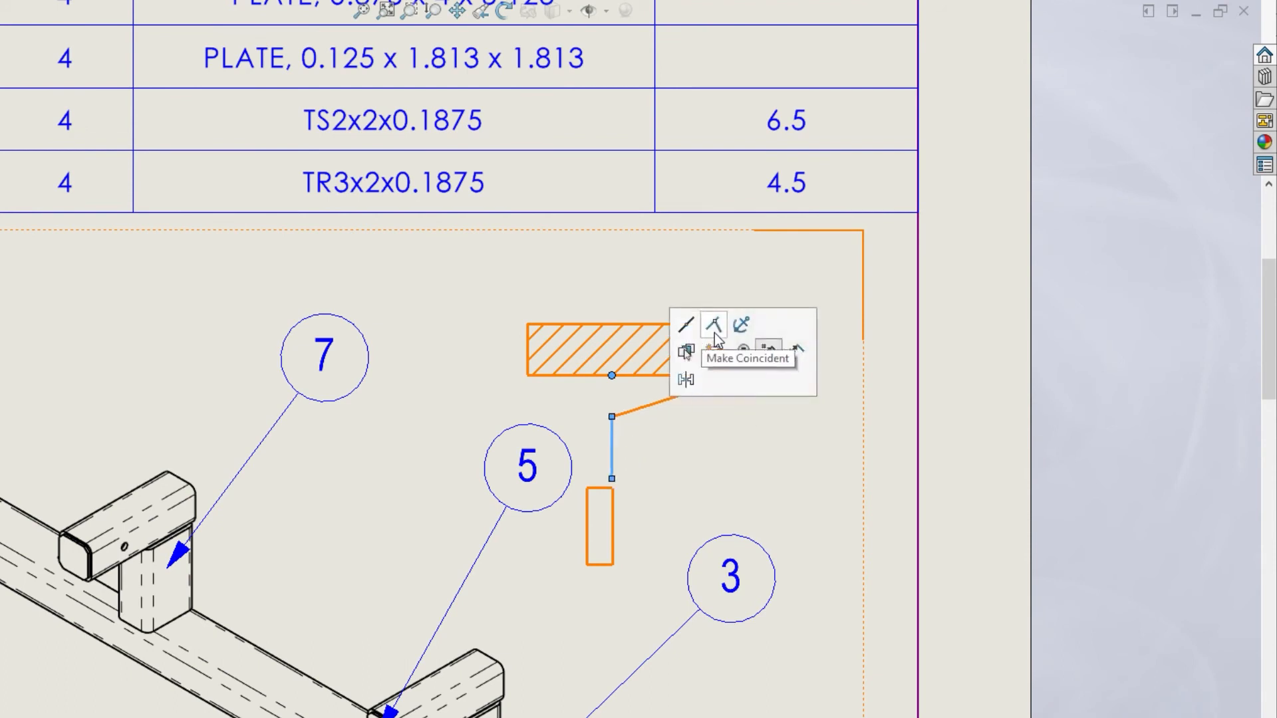
# - Attach the roller handle's top edge at its midpoint to the vertical line's lower end, and narrow the handle rectangle
pyautogui.click(605, 488)
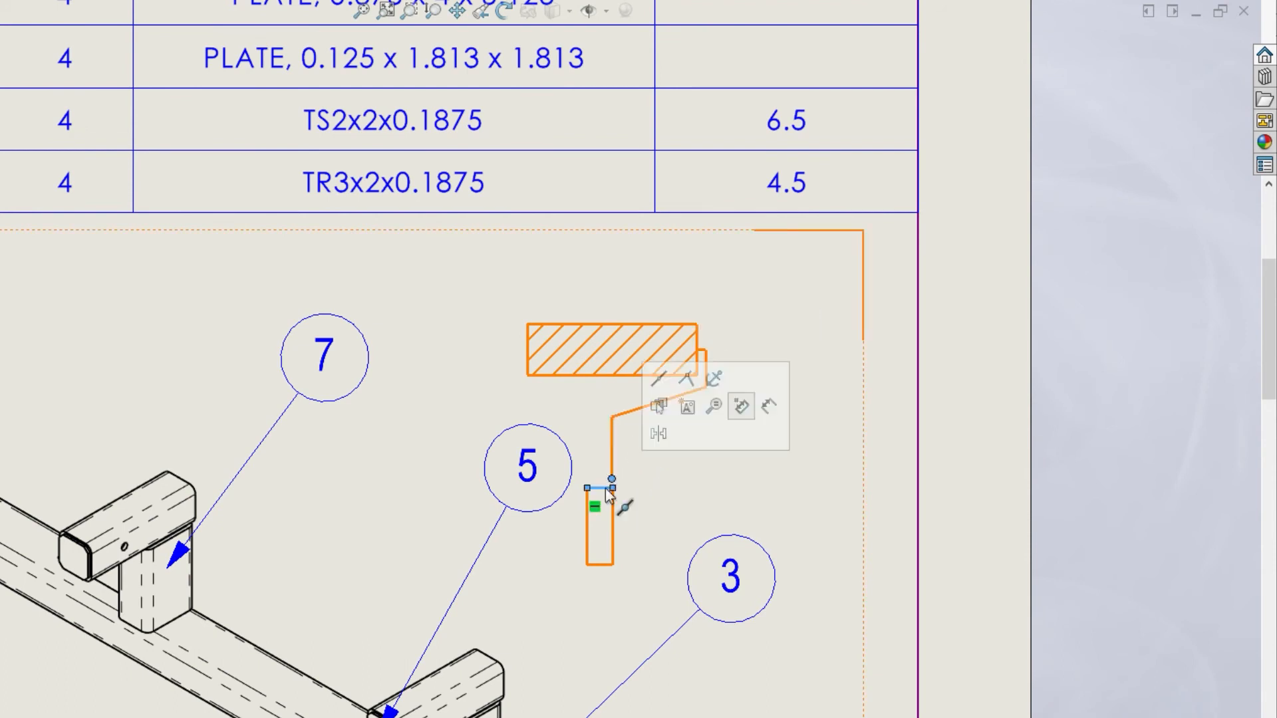
pyautogui.click(661, 383)
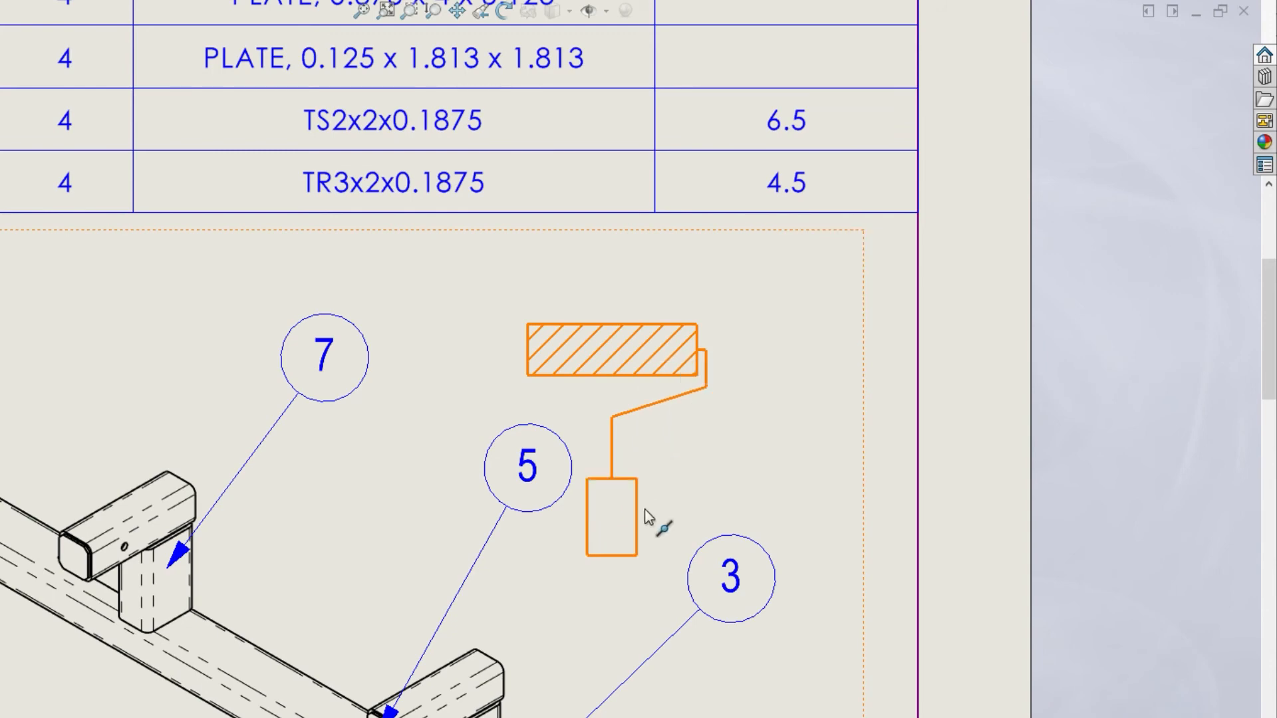
pyautogui.moveTo(636, 516); pyautogui.dragTo(624, 518)
pyautogui.click(870, 545)
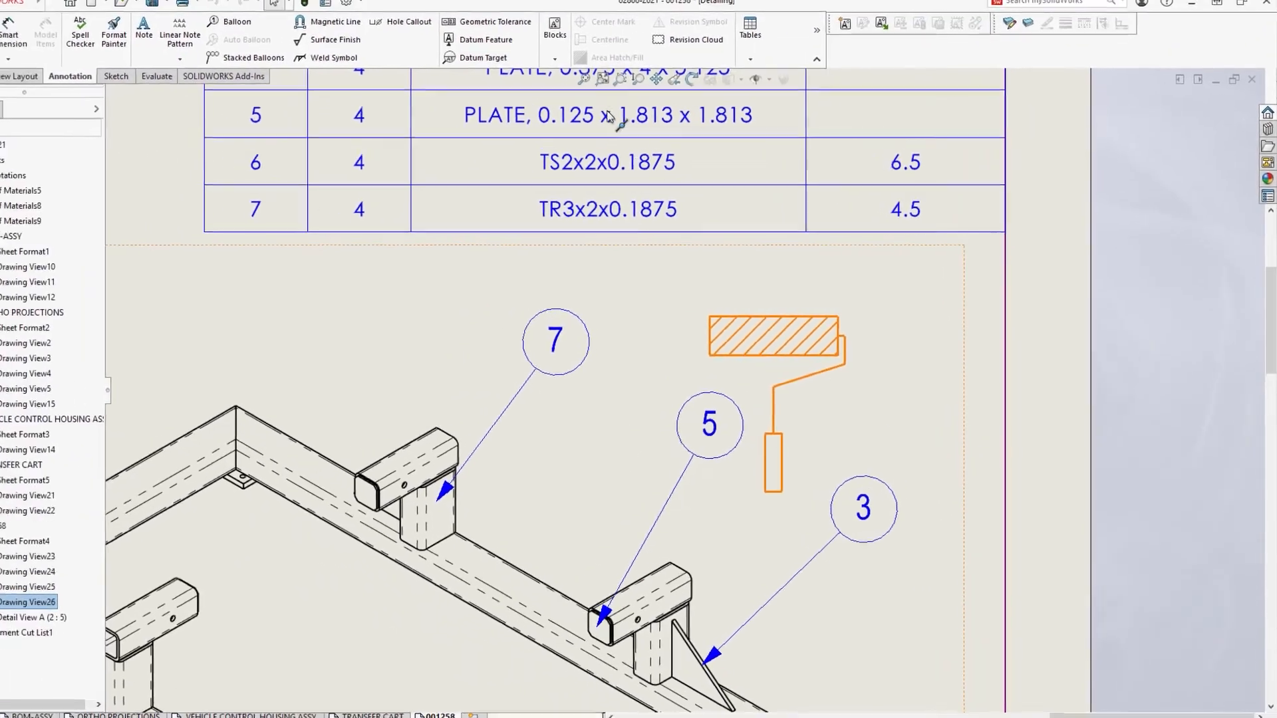
# - Fit the whole 001258 sheet in view and switch to the BOM-ASSY sheet
pyautogui.click(602, 78)
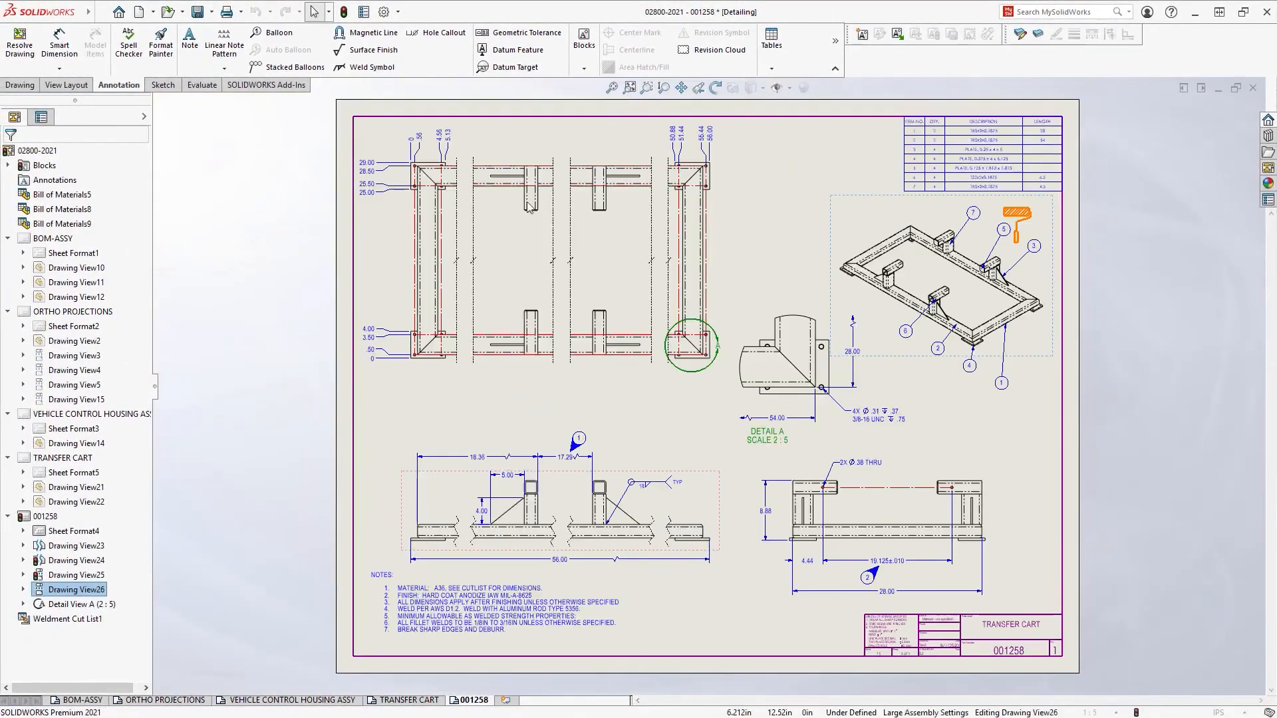
pyautogui.click(246, 510)
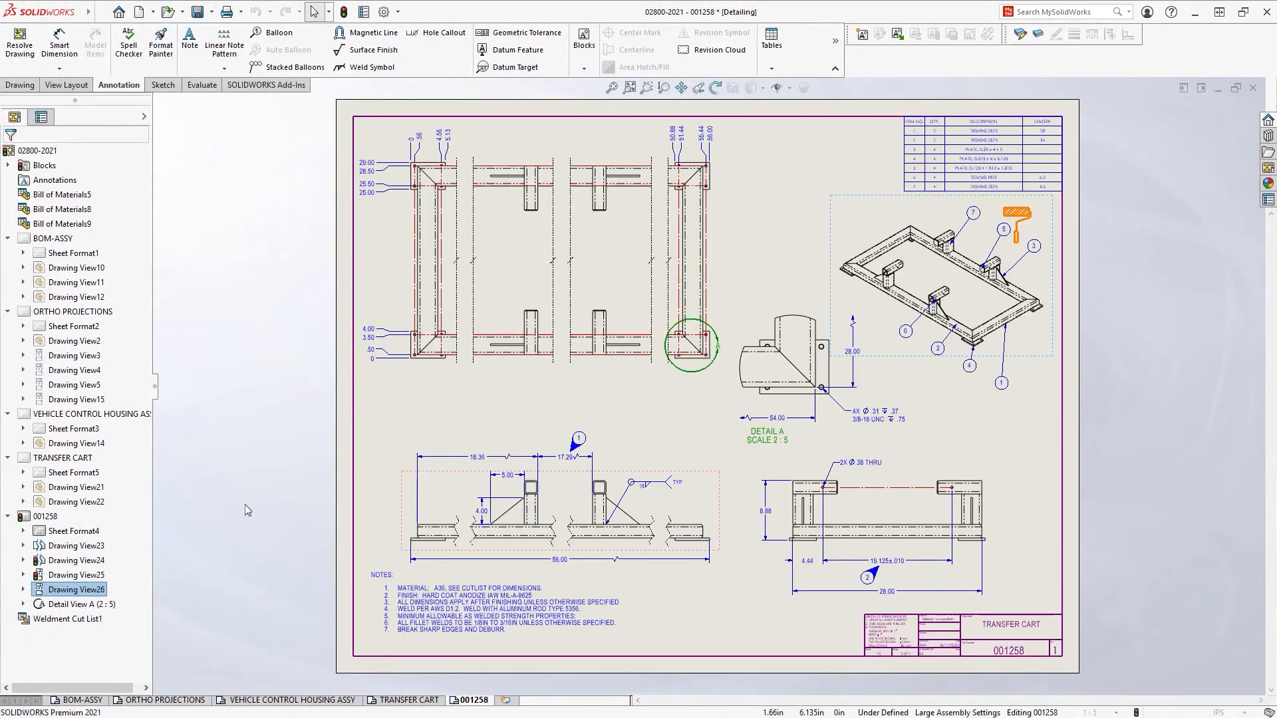
pyautogui.click(66, 701)
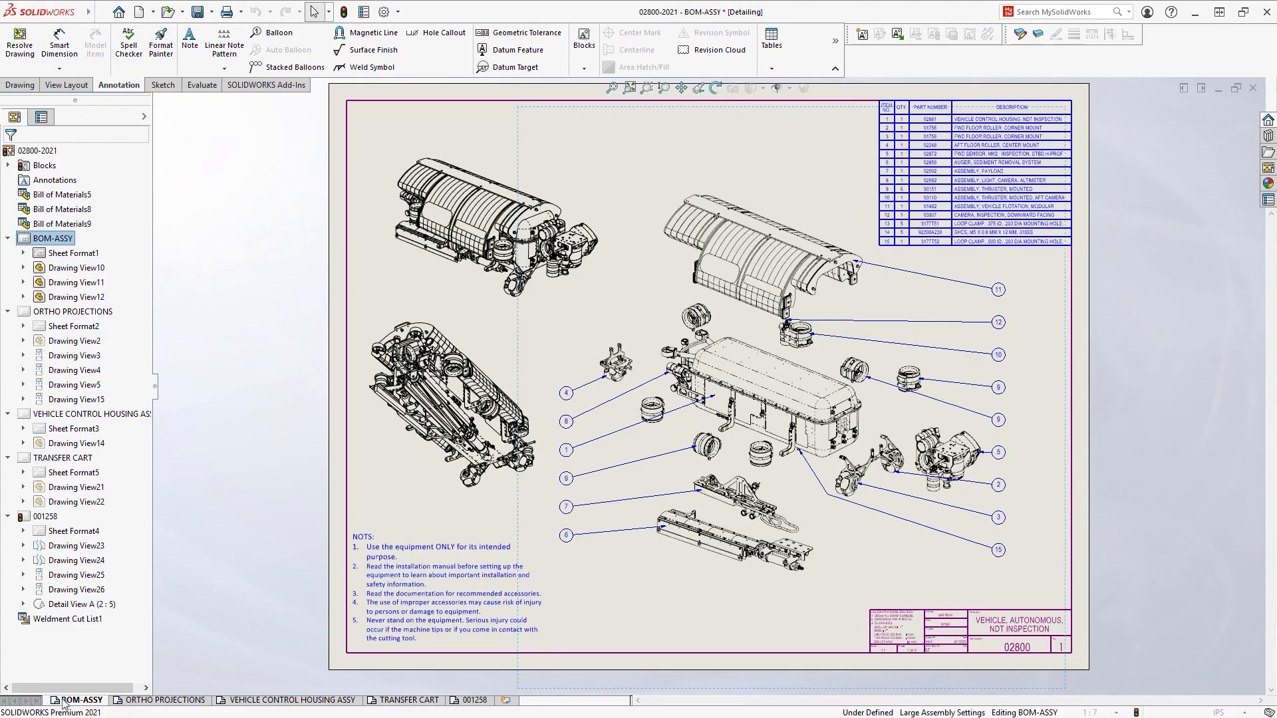